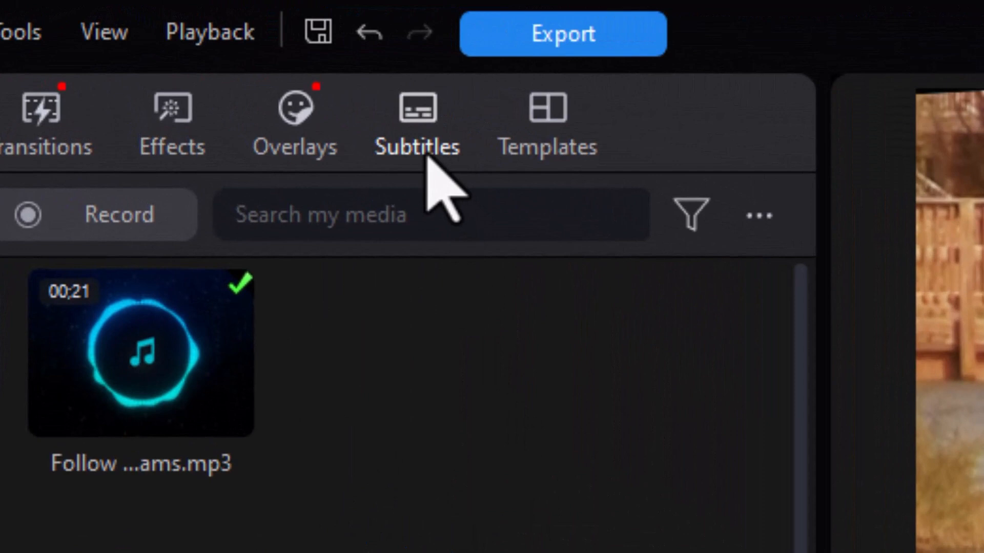
Start creating subtitles manually and add the first subtitle near the beginning of the video at 00;00;00;06
left_click(427, 146)
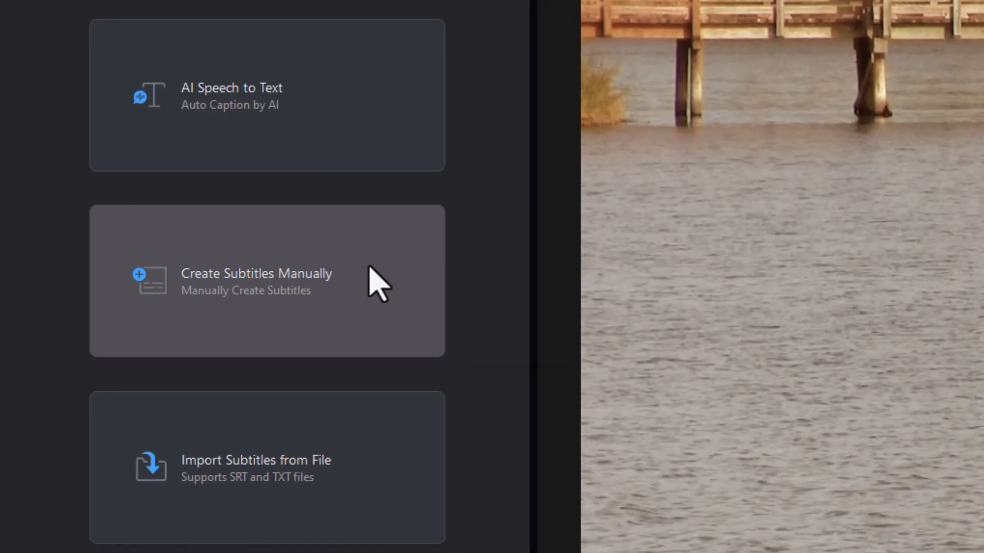
left_click(368, 268)
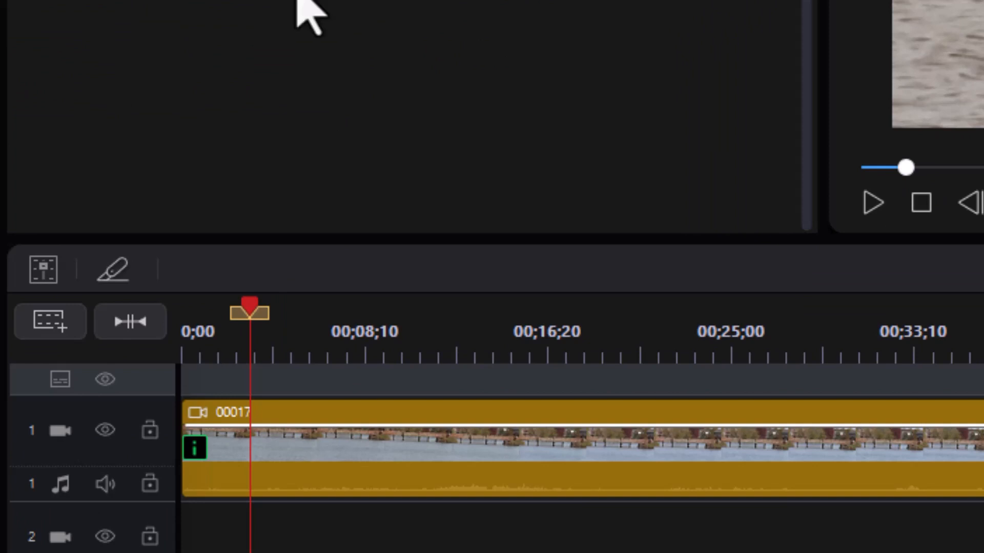
left_click_drag(253, 311, 185, 308)
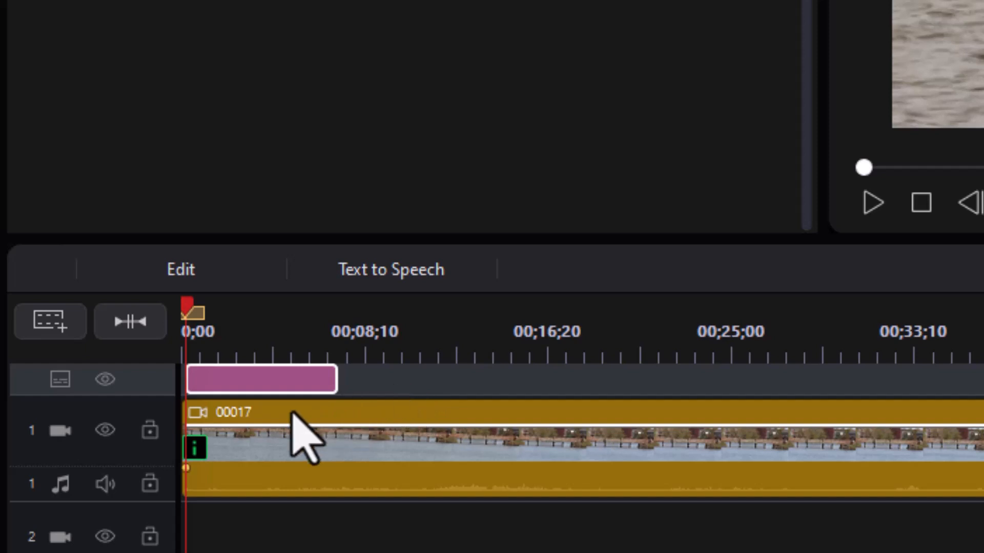
Hide the subtitle track in the timeline and show it again
right_click(132, 388)
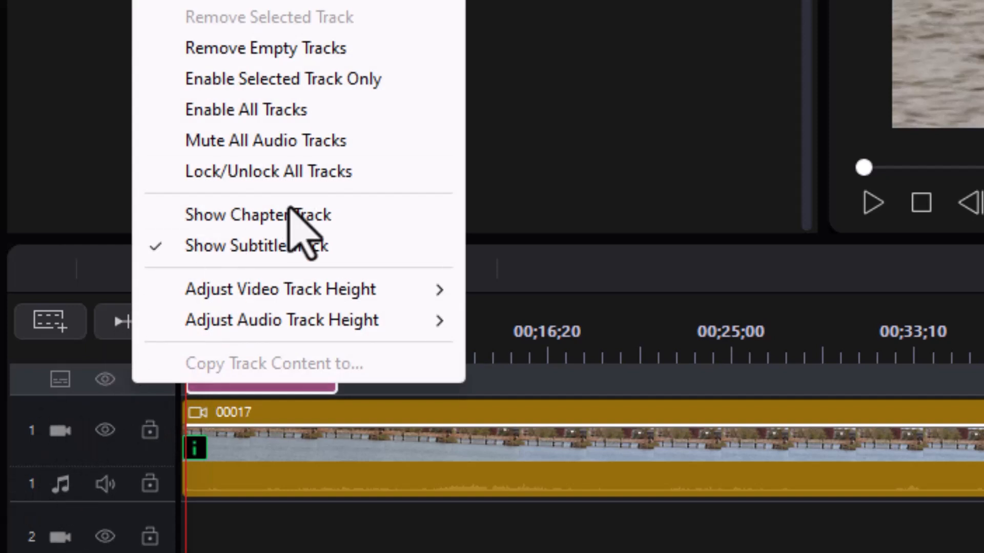
left_click(224, 251)
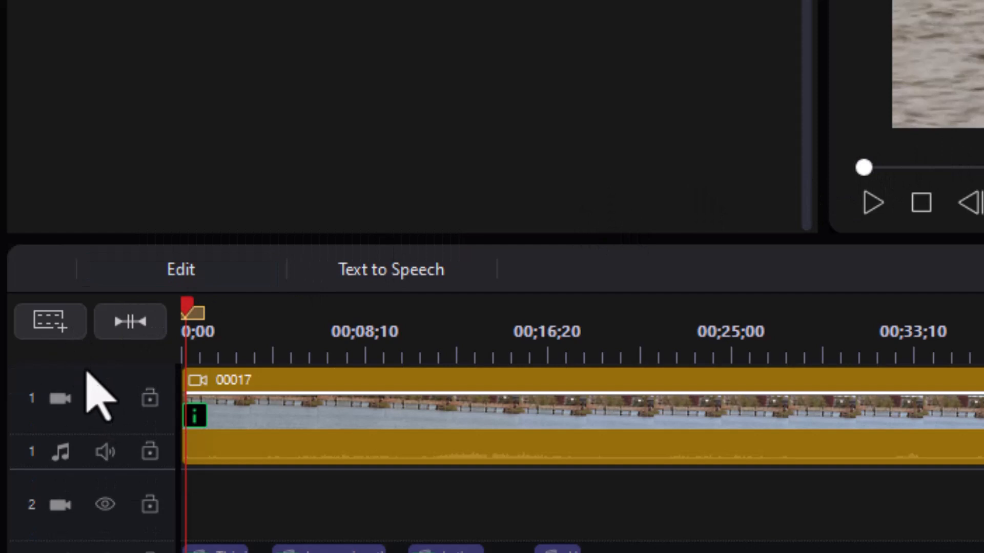
right_click(111, 430)
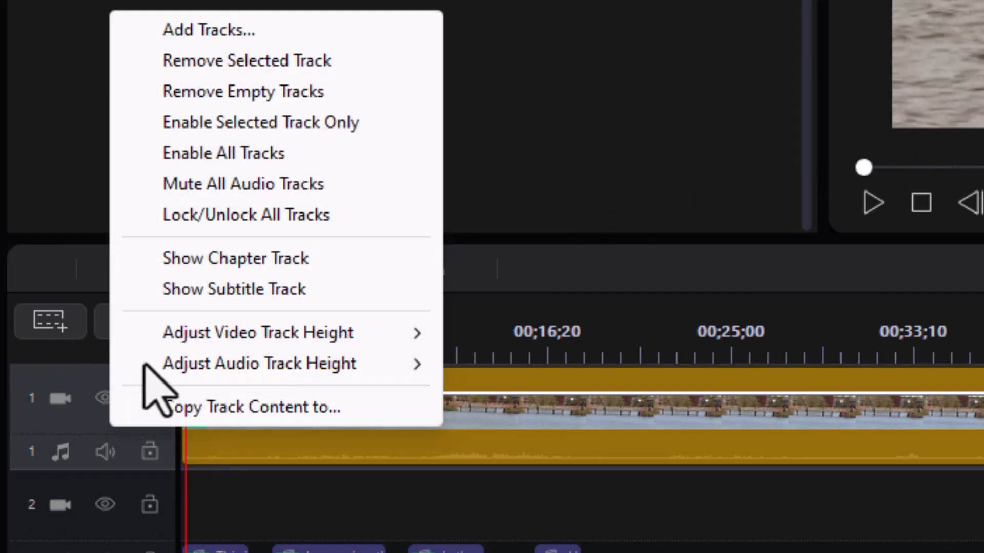
left_click(250, 290)
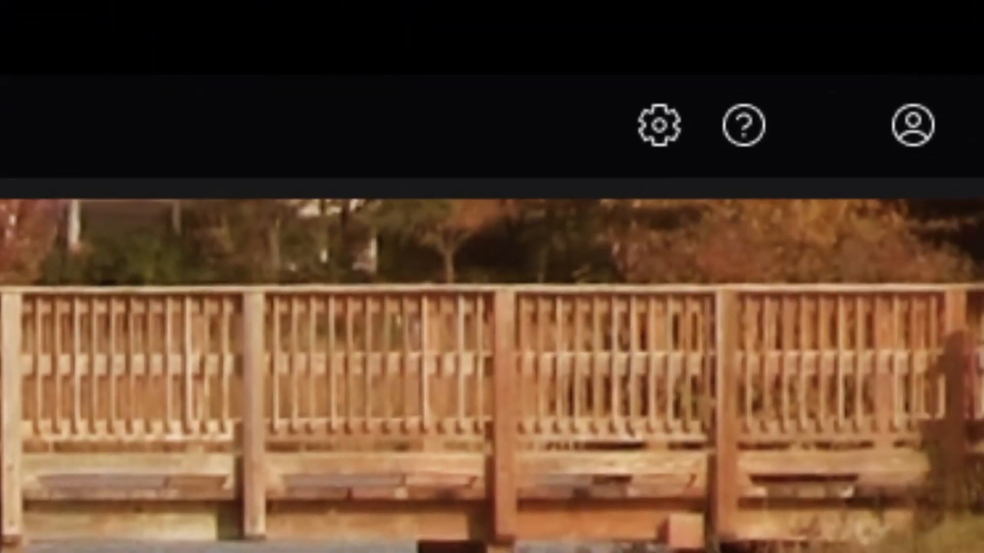
Set the default subtitle duration to 8.0 seconds in the editing preferences
left_click(659, 147)
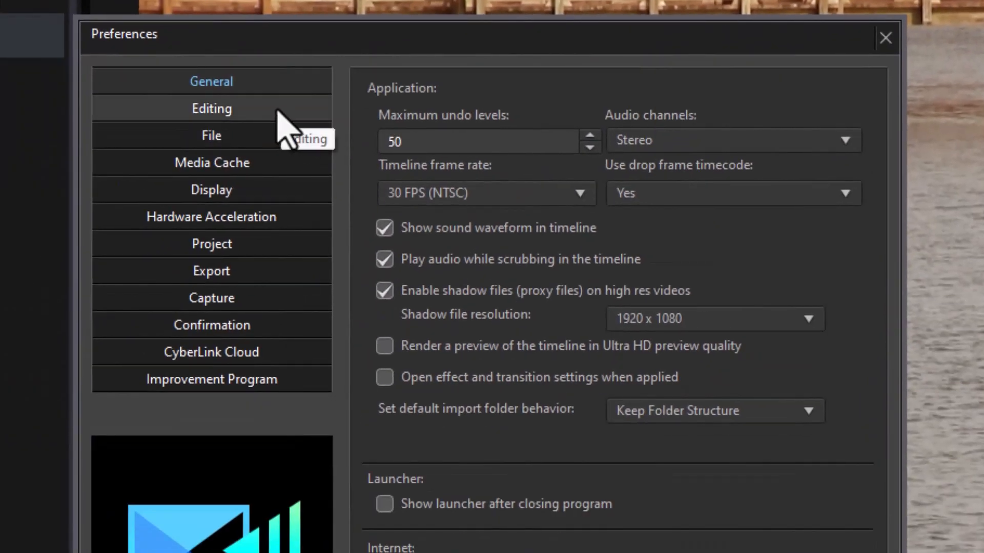
left_click(281, 113)
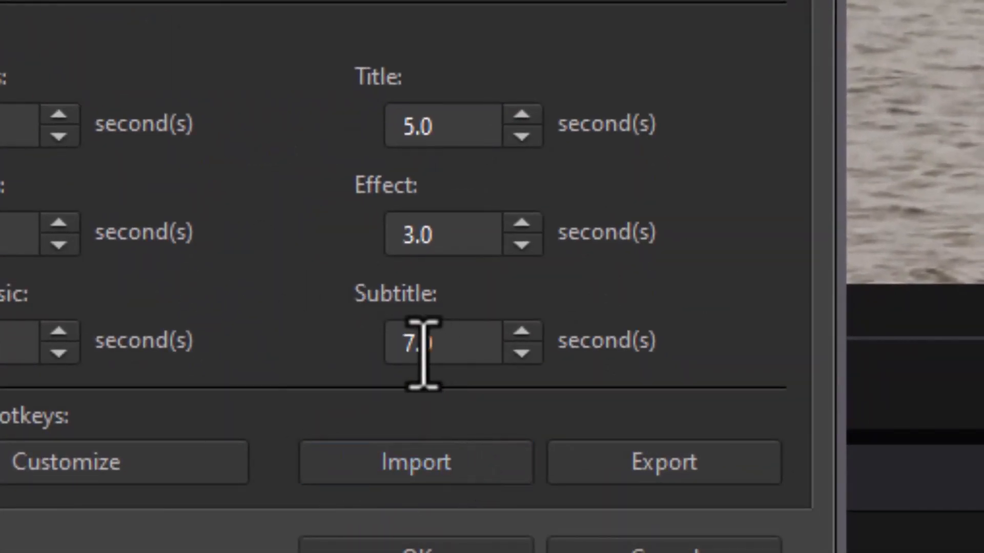
left_click_drag(441, 347, 309, 326)
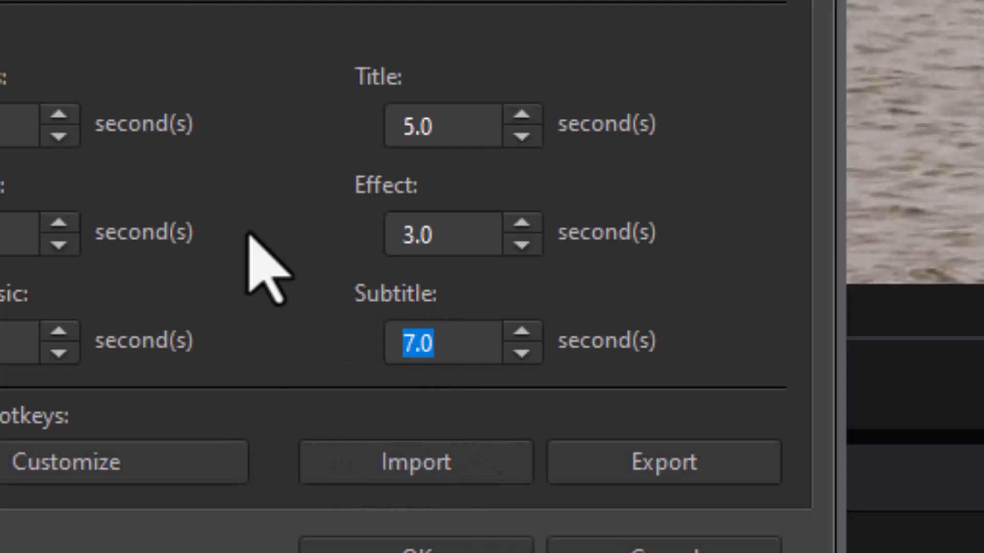
type("8.0")
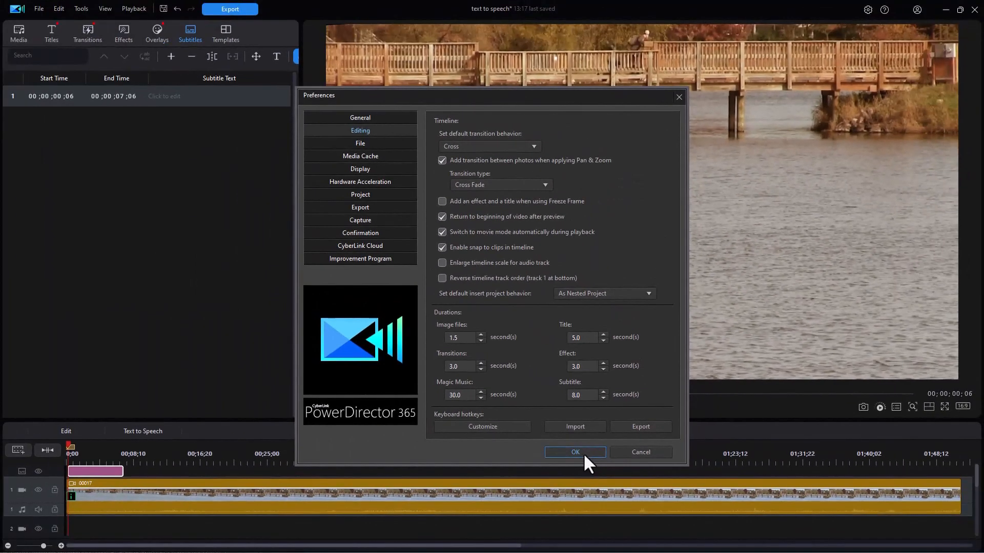
left_click(439, 542)
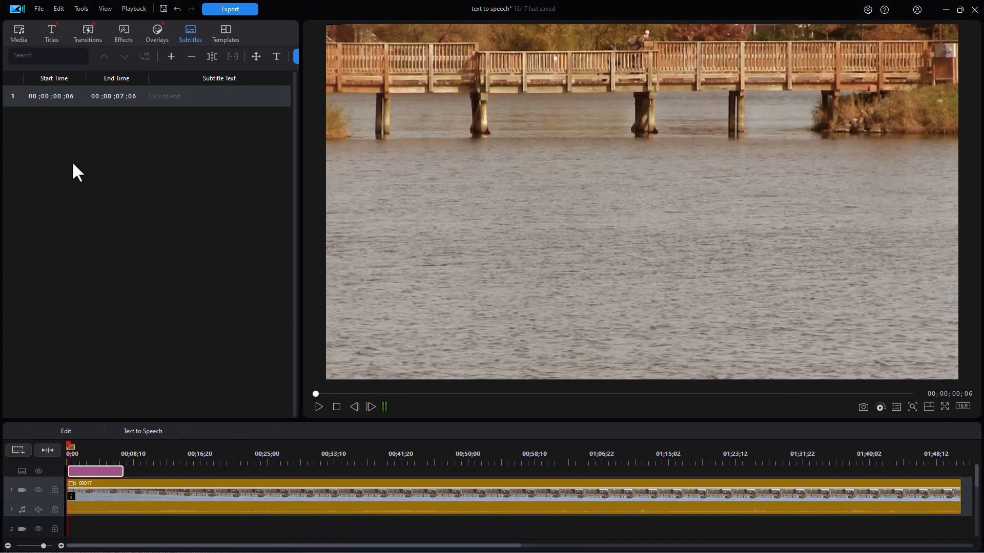
Add a second subtitle at 00;00;04;16 and move it along the subtitle track to start at 00;00;10;09
left_click(103, 449)
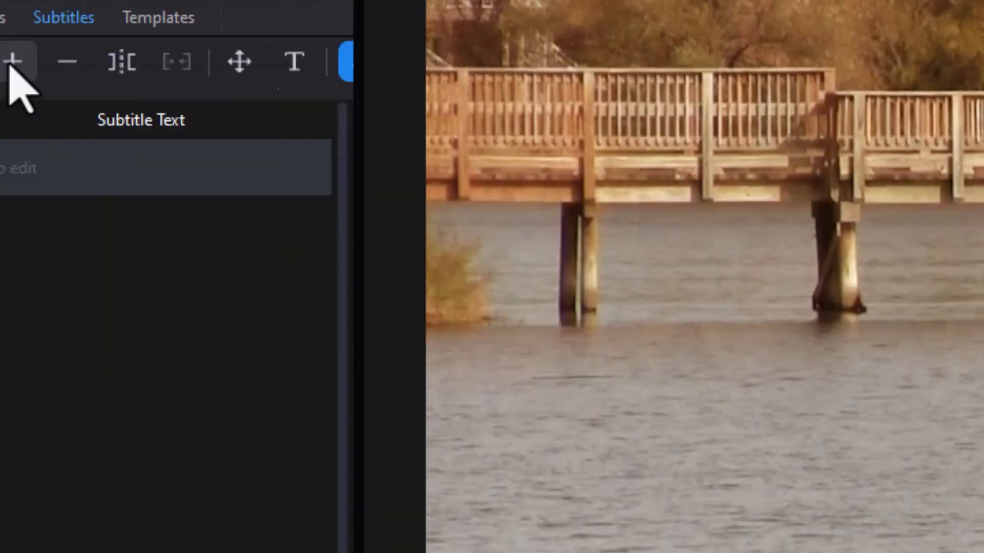
left_click(12, 61)
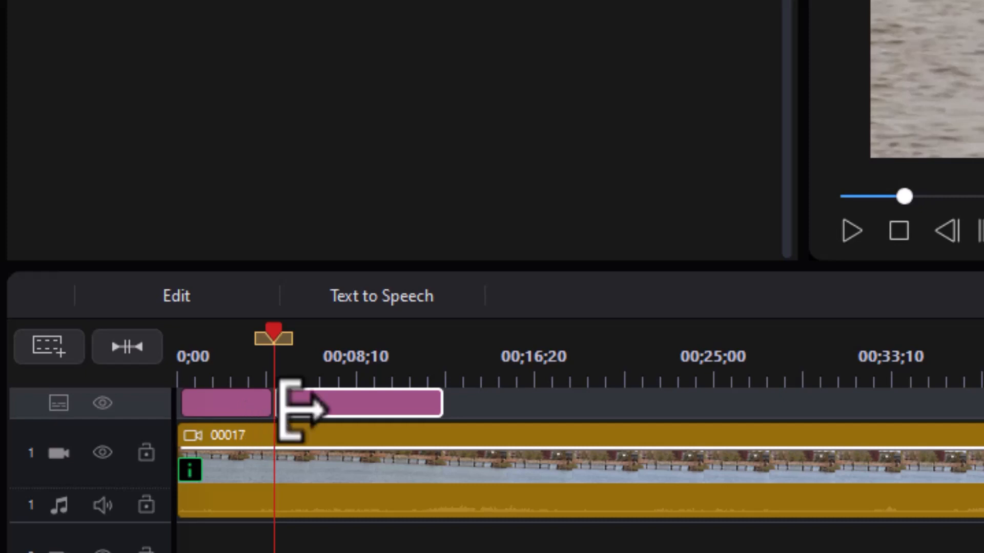
left_click_drag(341, 405, 469, 405)
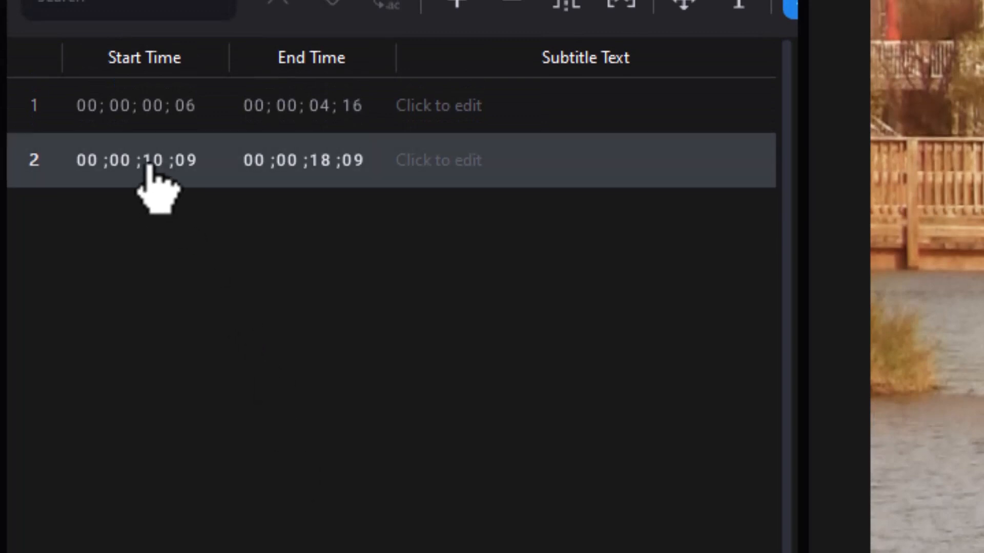
Set the second subtitle's start time to 00;00;10;00 and its end time to 00;00;17;09
left_click(186, 163)
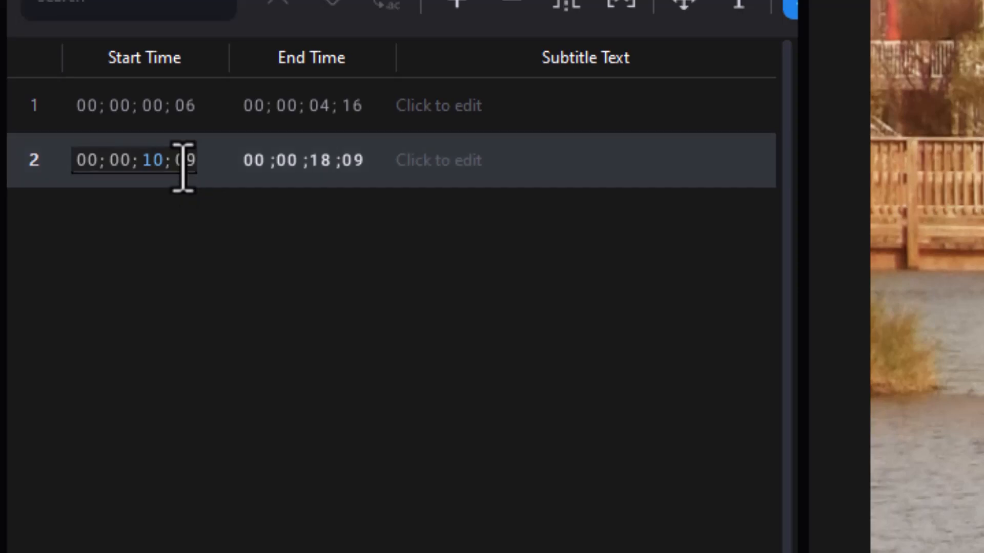
left_click(184, 161)
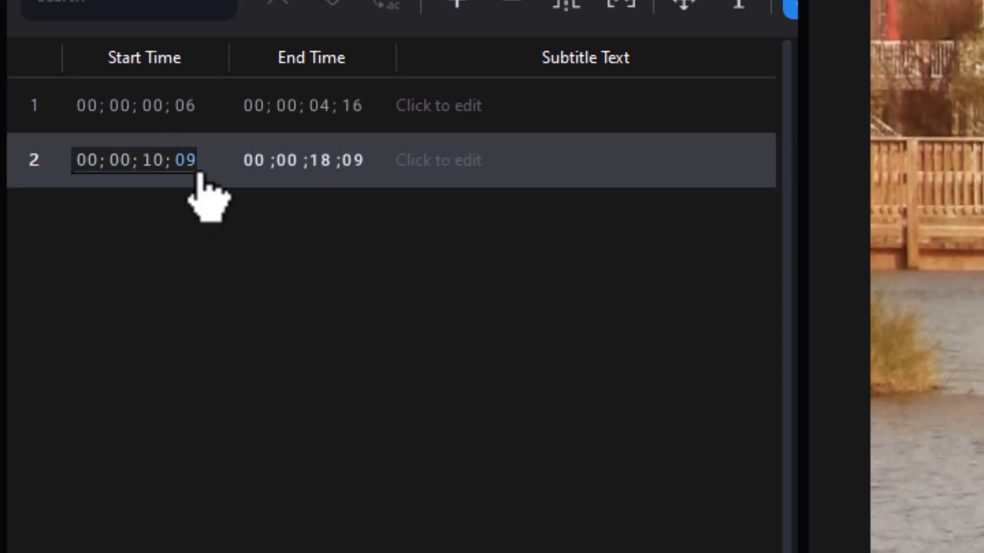
type("00")
key("Return")
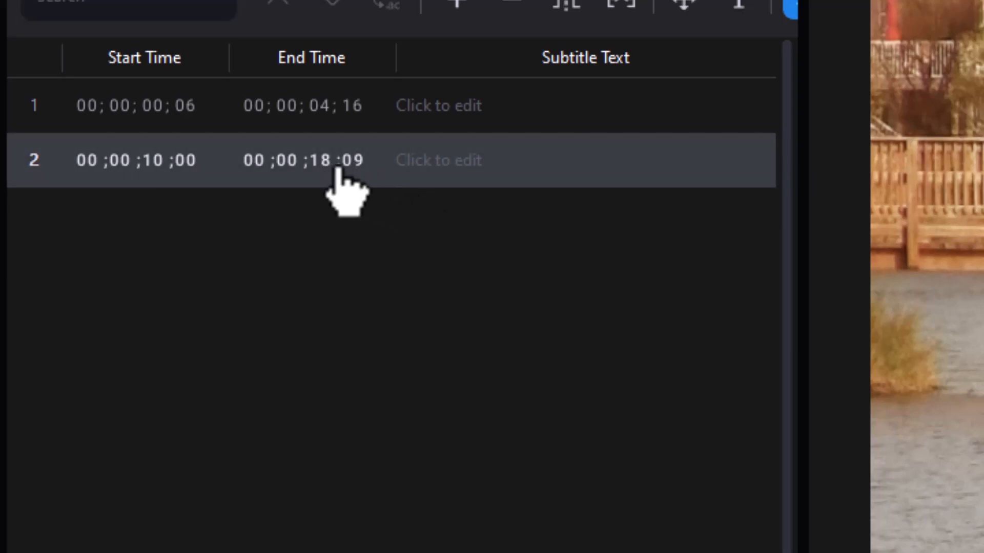
left_click(322, 160)
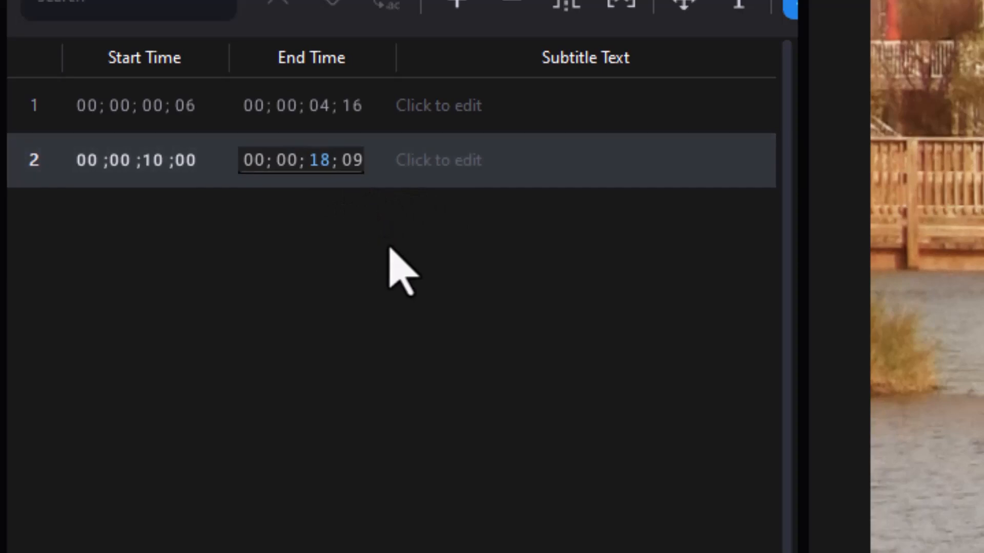
type("17")
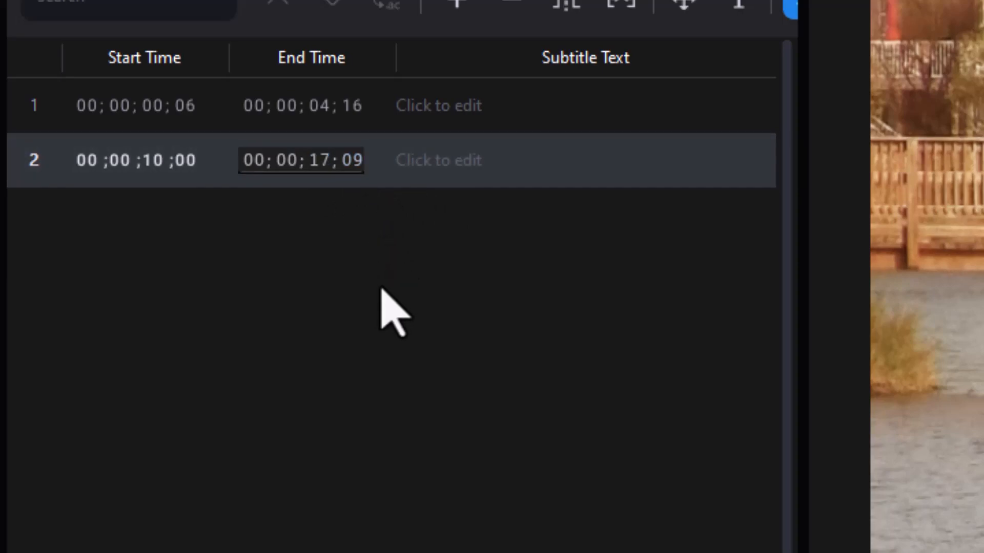
left_click(381, 289)
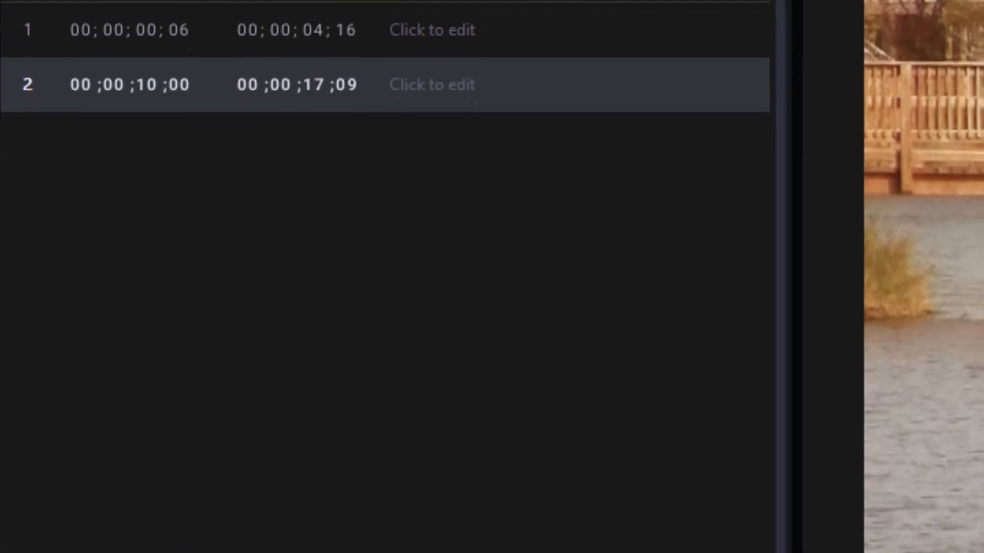
Lengthen the second subtitle on the timeline and shift it to run from 00;00;06;23 to 00;00;17;09
left_click_drag(409, 510, 403, 423)
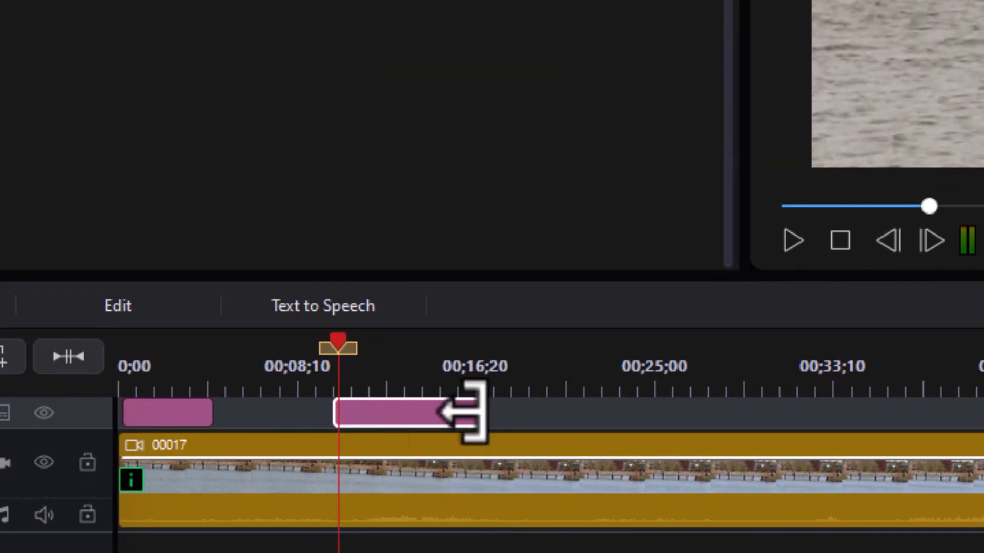
left_click_drag(486, 414, 557, 414)
left_click_drag(454, 432, 328, 410)
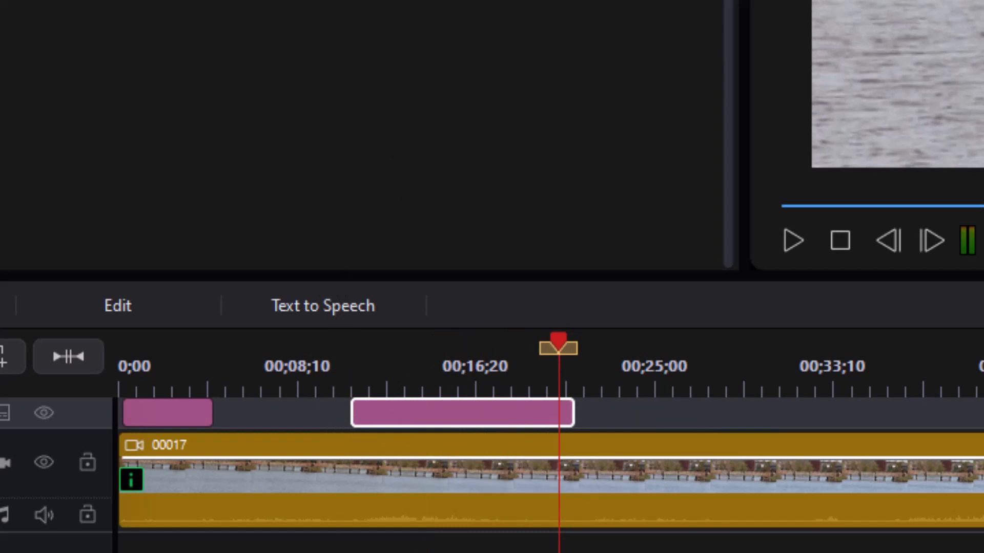
left_click_drag(414, 416, 404, 398)
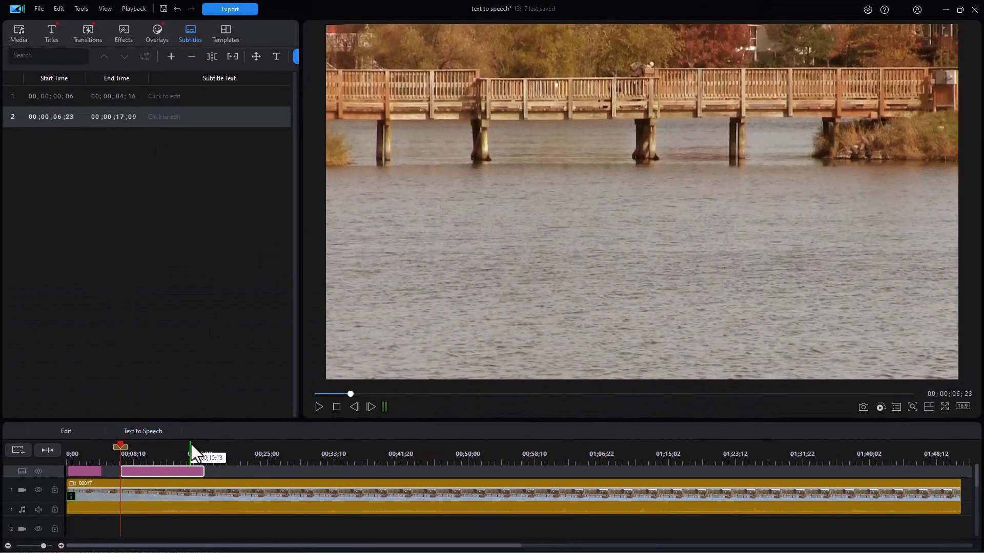
Add three more subtitles starting at 00;00;15;13, 00;00;26;14 and 00;00;36;24
left_click(191, 444)
left_click(171, 57)
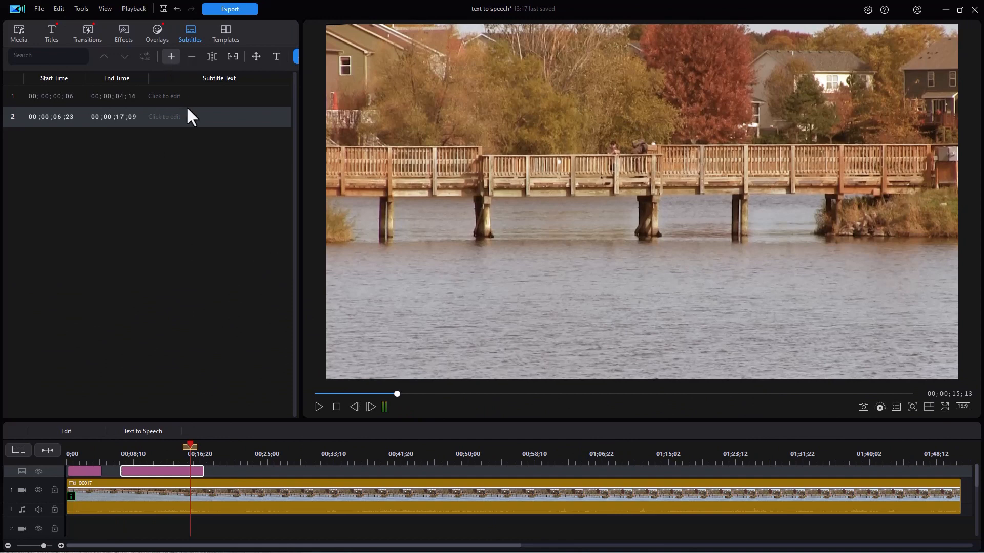
left_click_drag(193, 450, 278, 452)
left_click(279, 451)
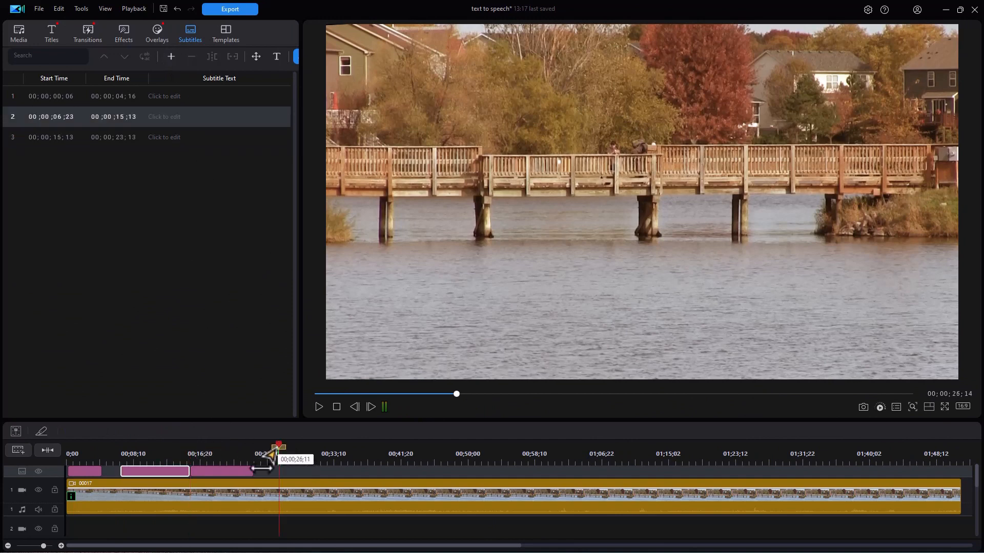
left_click(174, 60)
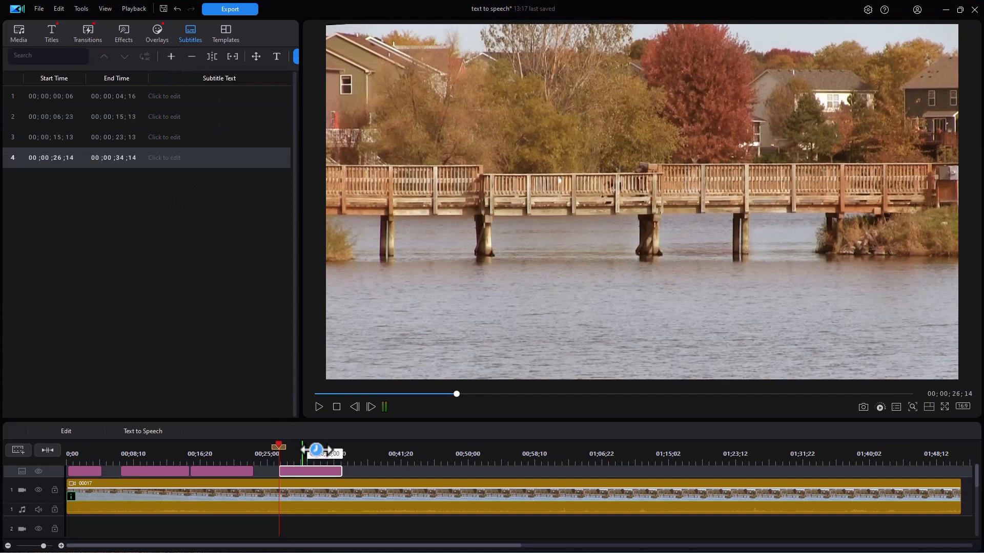
left_click(362, 451)
left_click(169, 57)
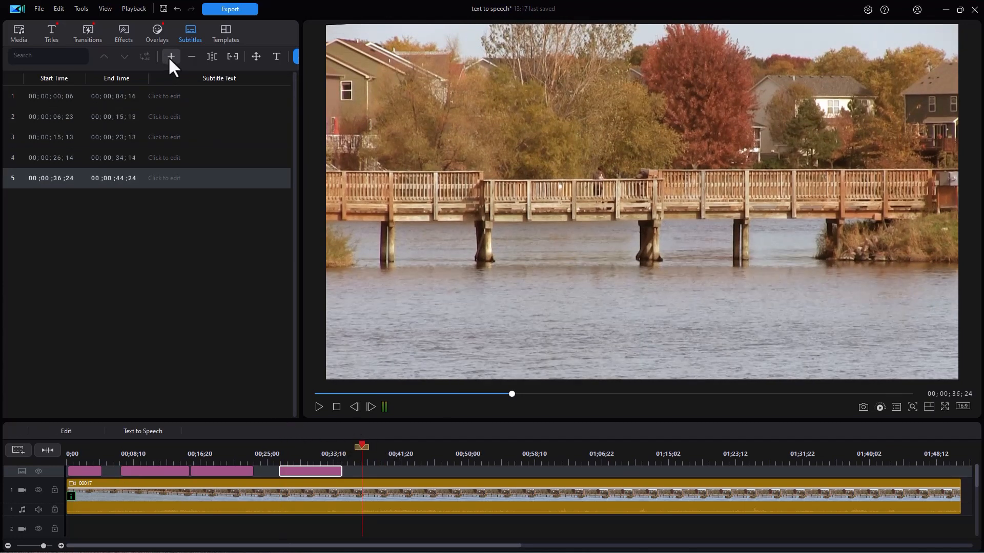
left_click(225, 324)
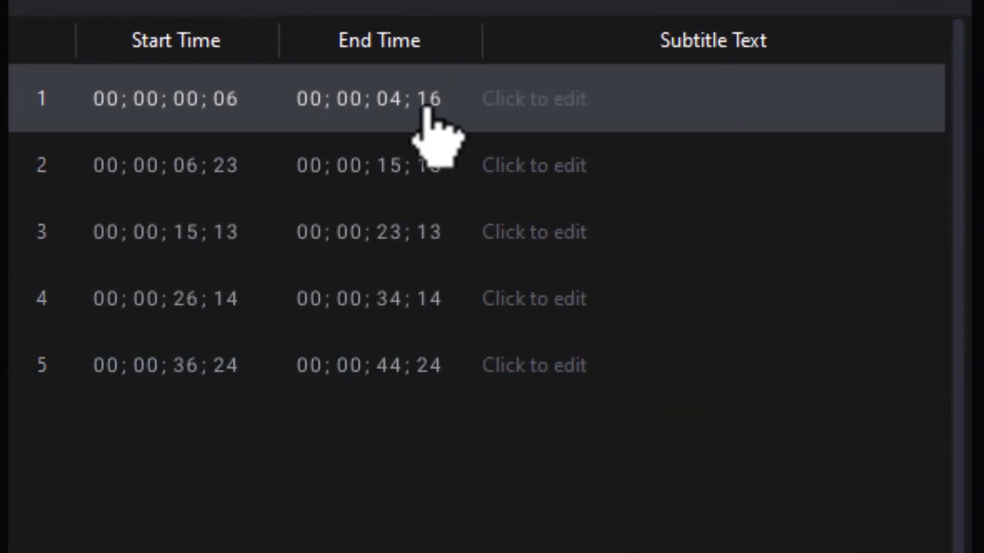
Enter "First Subtitle" as the text of the first subtitle
left_click(569, 95)
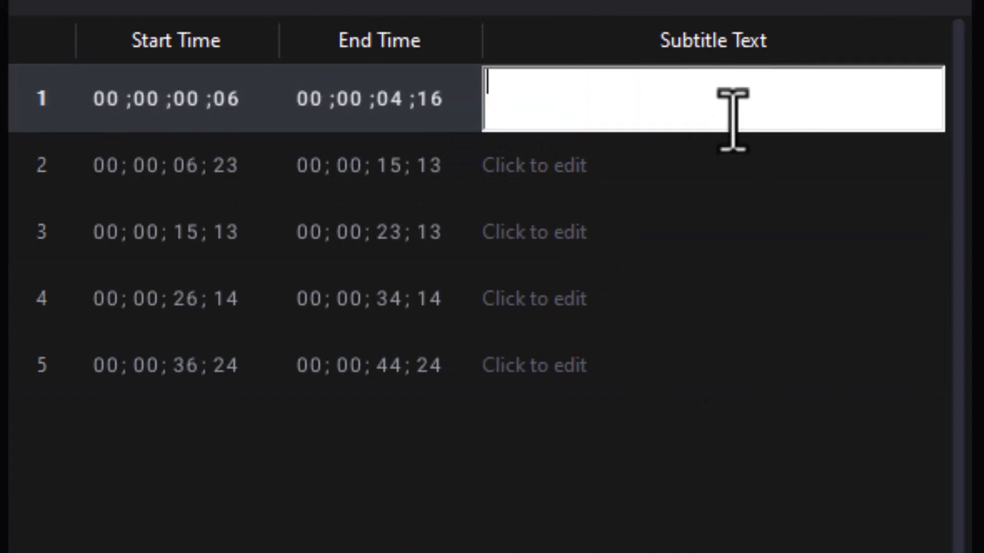
type("Firt")
key("BackSpace")
type("st Subtitle")
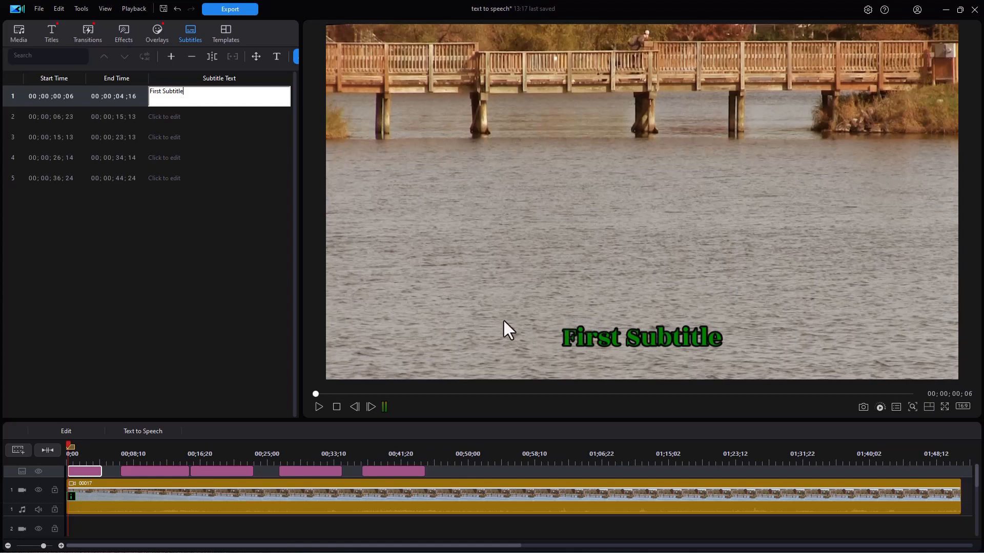
Enter "This is an example of a subtitle that is very long and is wider than a screen, Huge." as subtitle 2, breaking the line after "very"
left_click(202, 122)
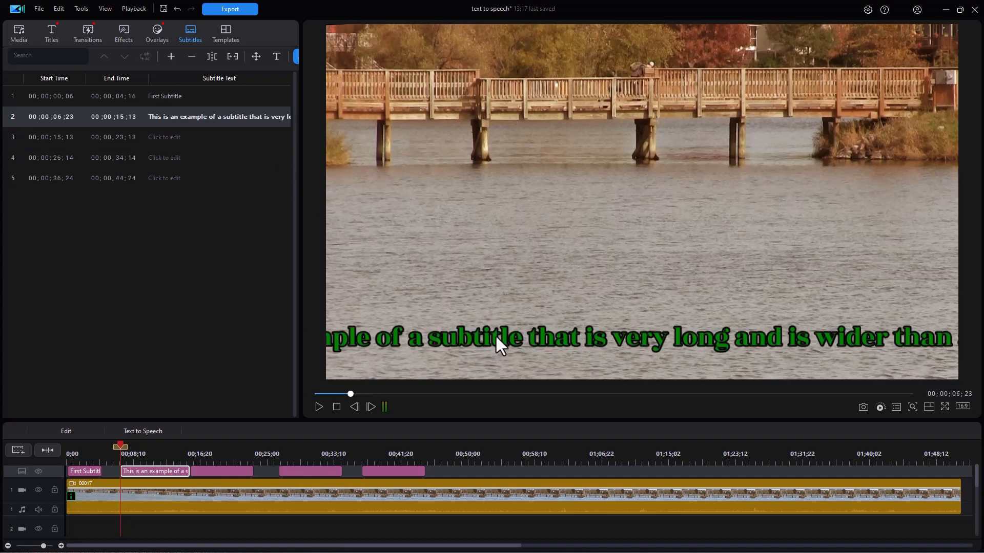
left_click(248, 121)
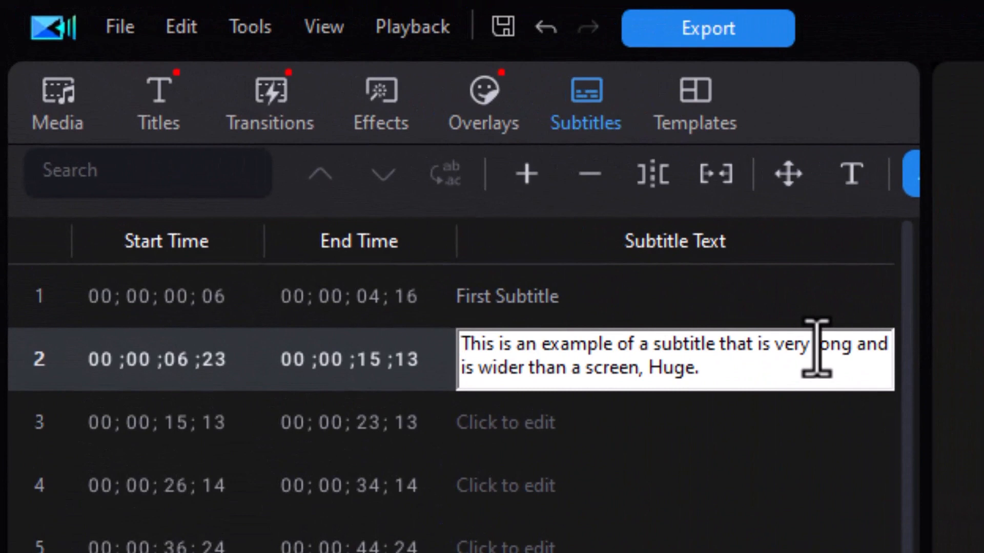
left_click(807, 350)
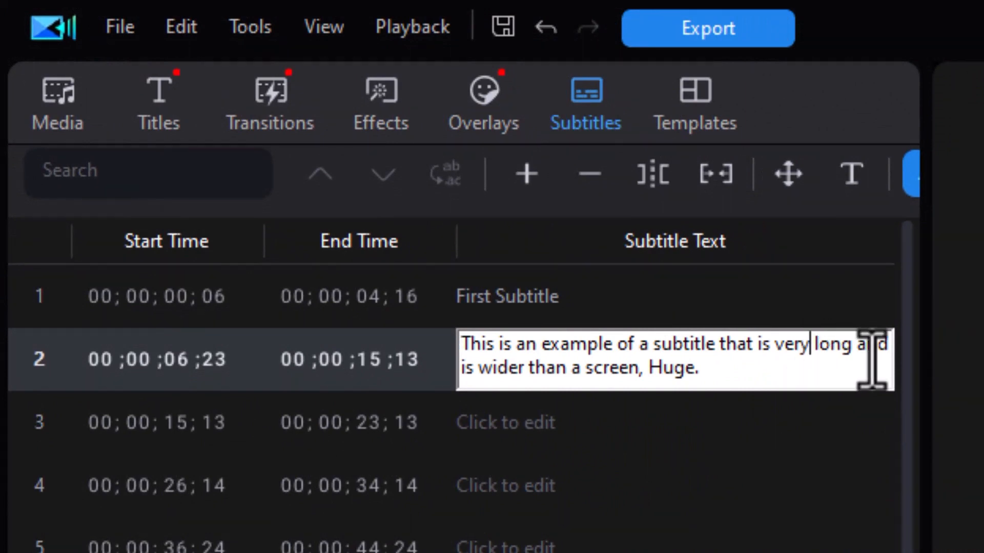
key("Return")
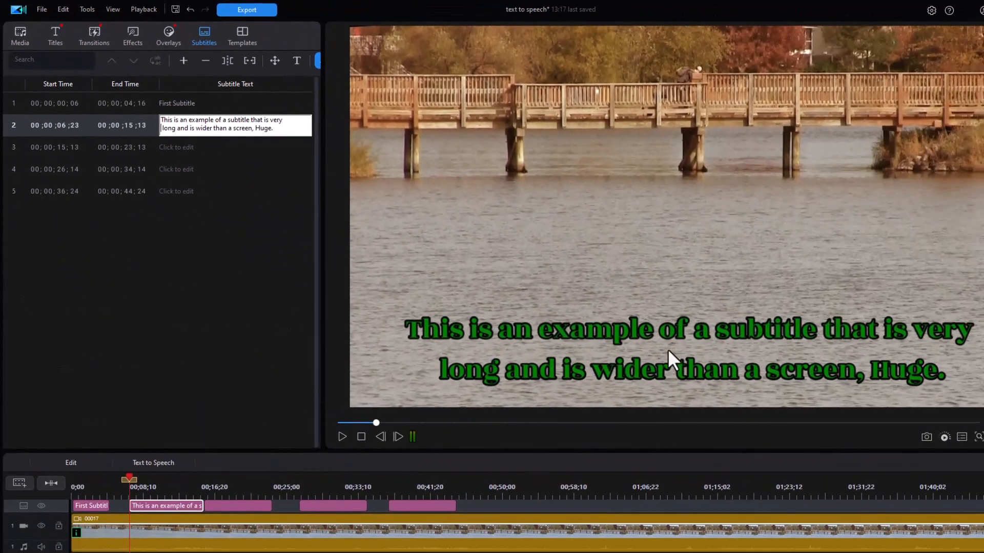
Break subtitle 2 after "screen," so that "Huge." sits on its own line
left_click(253, 127)
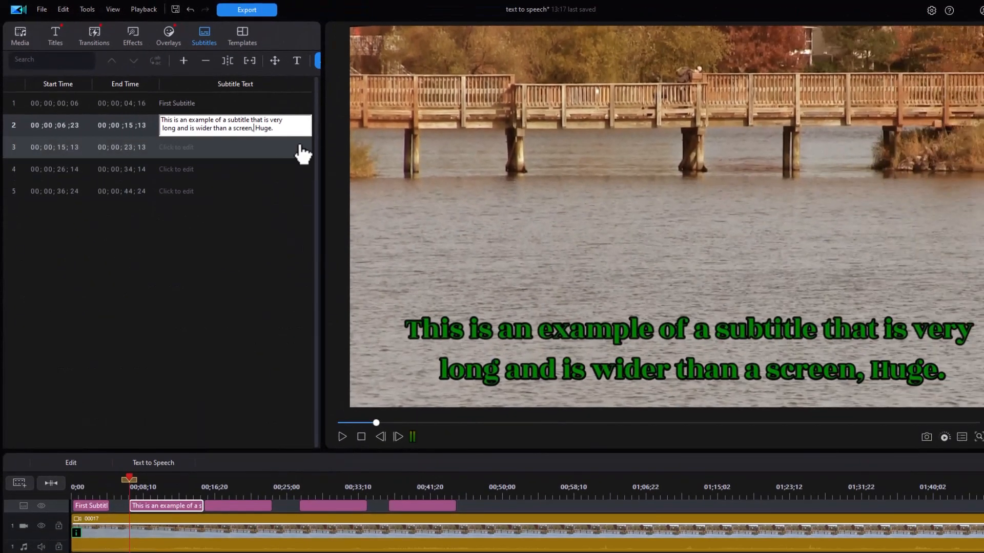
key("Return")
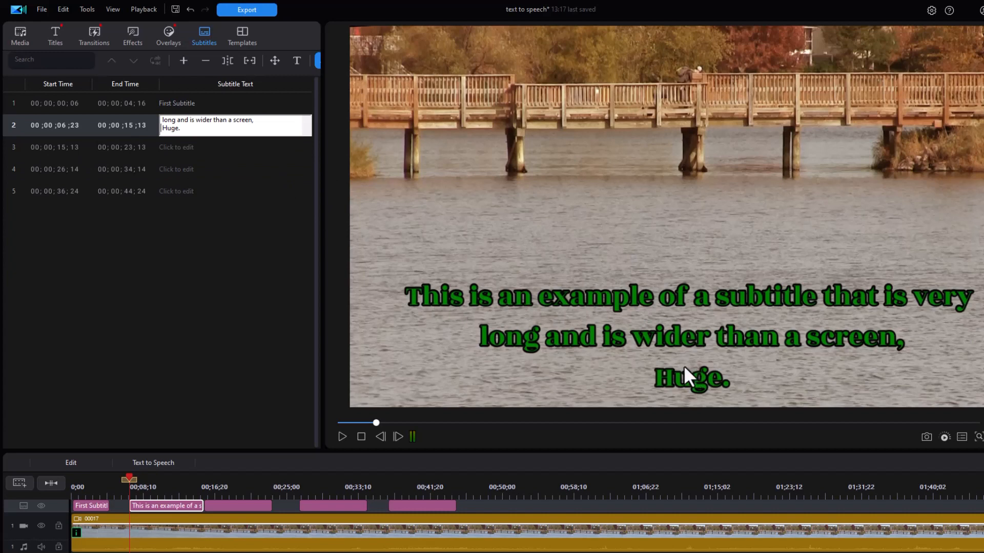
Enter "secone one is" as subtitle 3 and "not what I expected" as subtitle 4
left_click(232, 150)
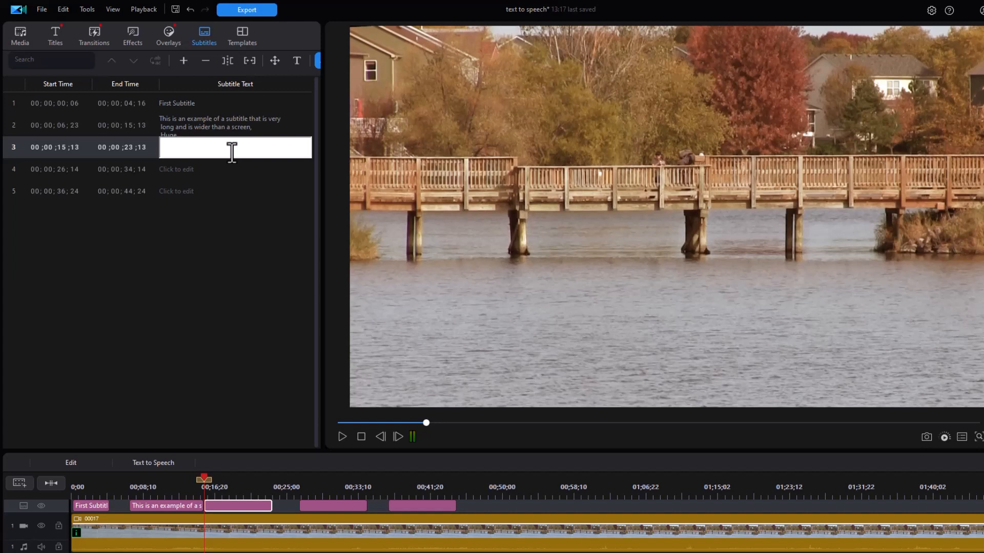
type("secone one is")
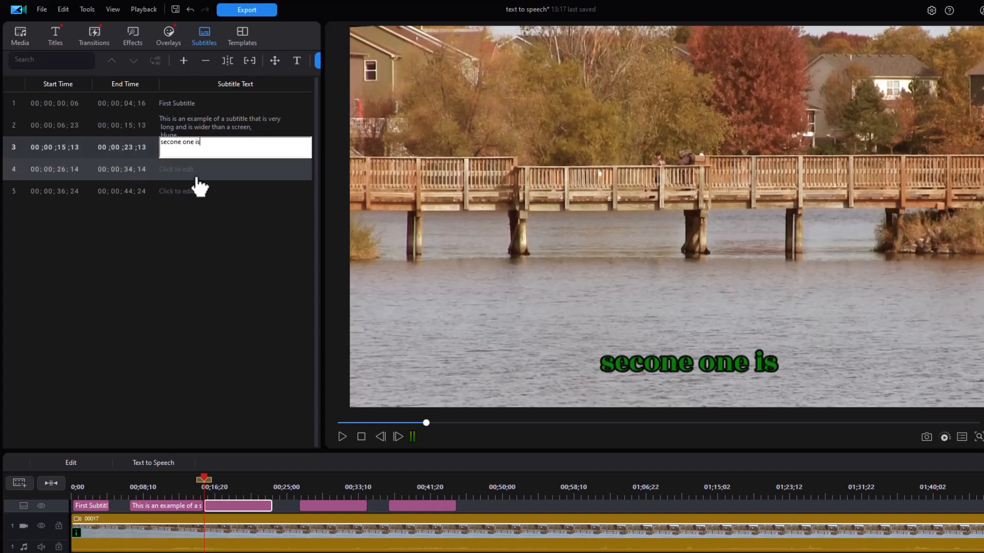
left_click(190, 171)
type("n")
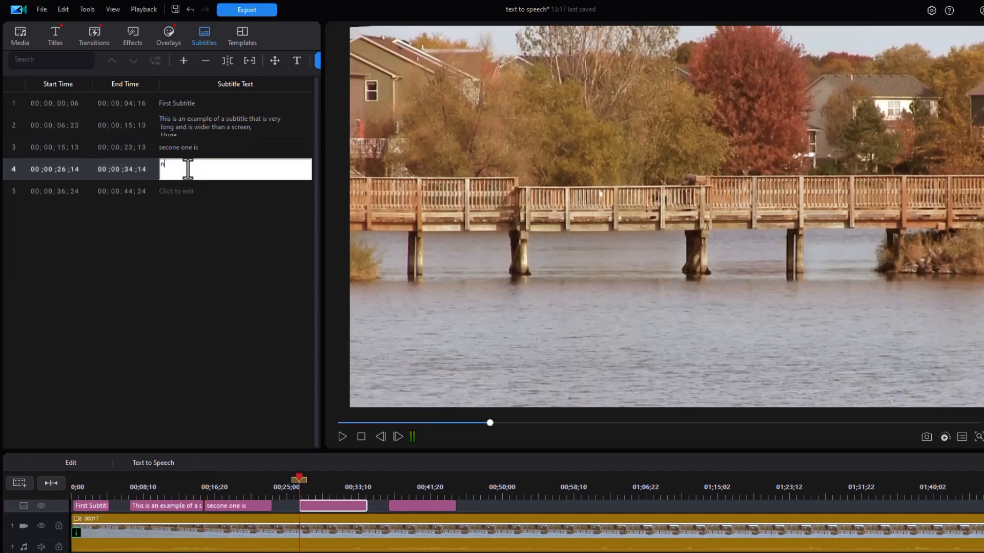
type("ot what I e")
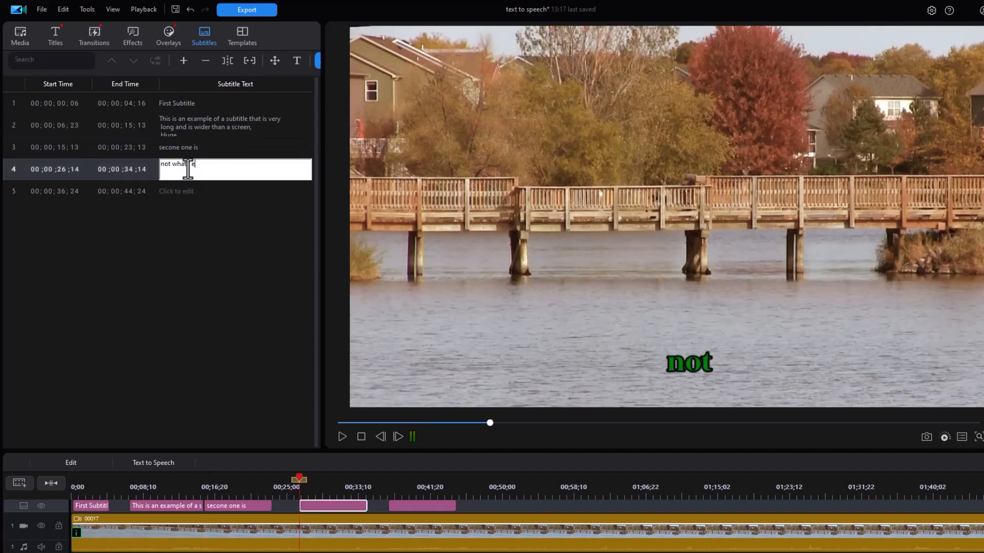
type("xpected")
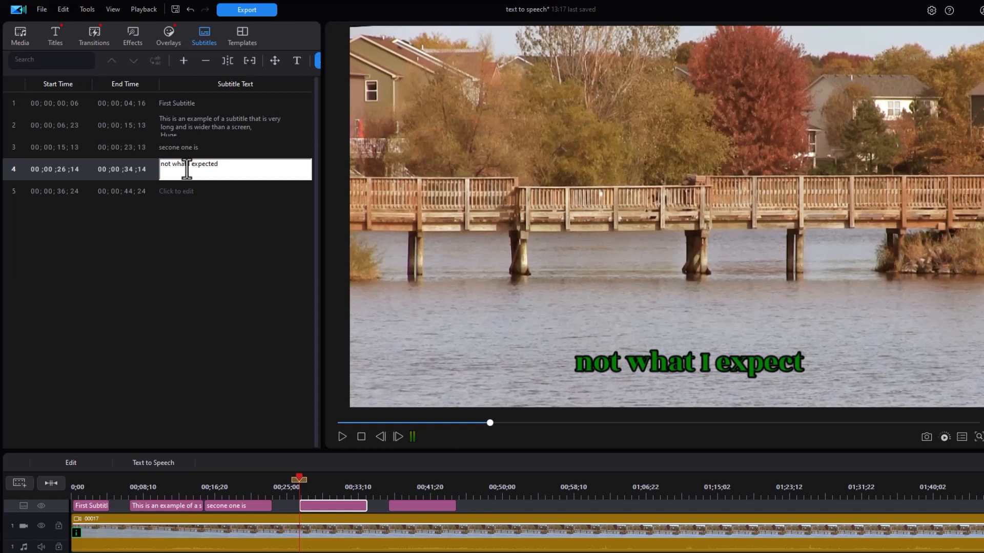
left_click(204, 210)
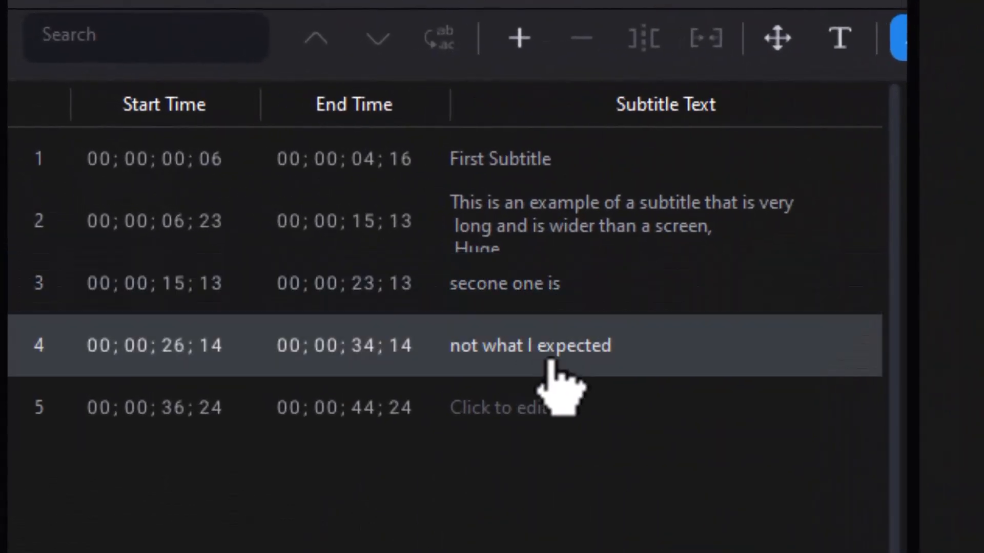
Merge subtitle 4, "not what I expected", into the subtitle before it
left_click(698, 359)
left_click(698, 359)
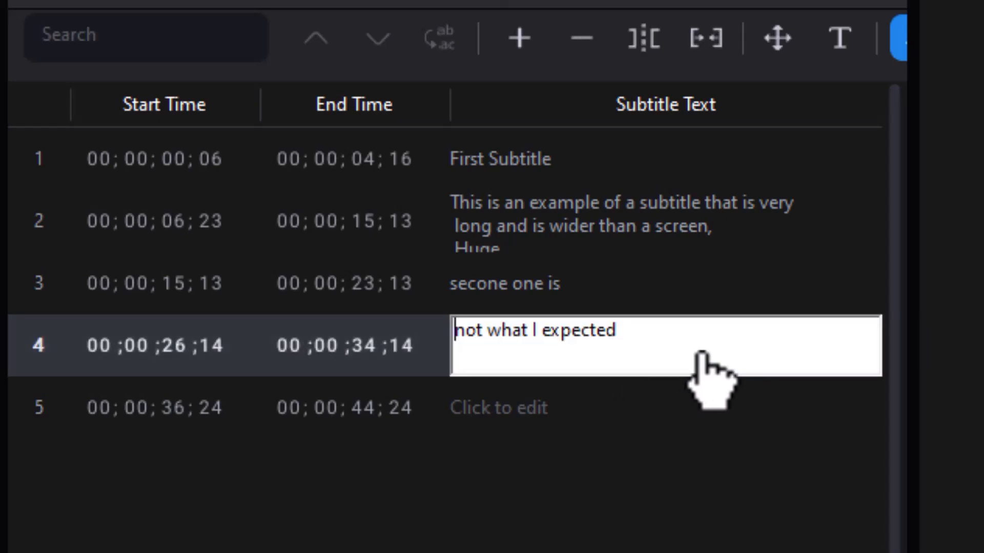
left_click(710, 45)
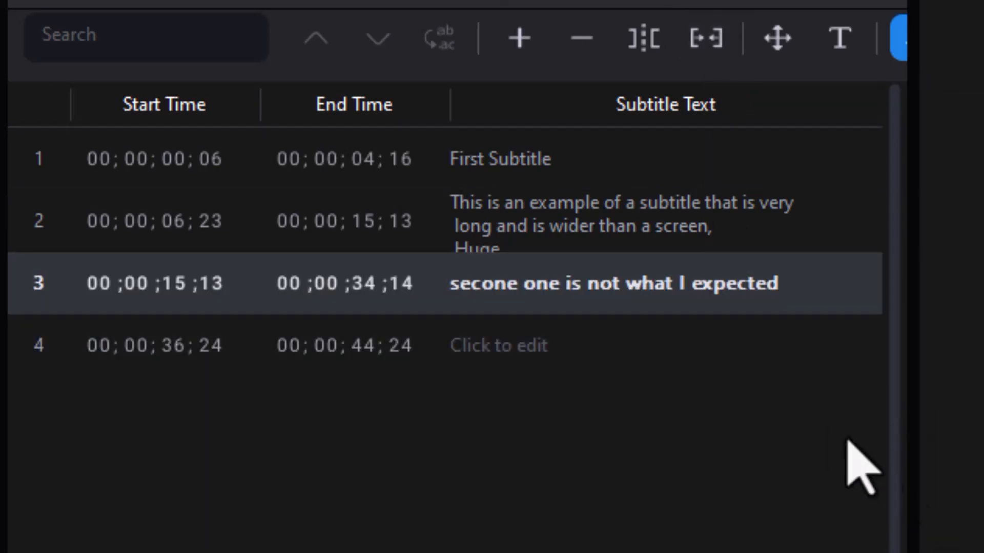
Correct "secone" to "second" in the text of subtitle 3
left_click(500, 285)
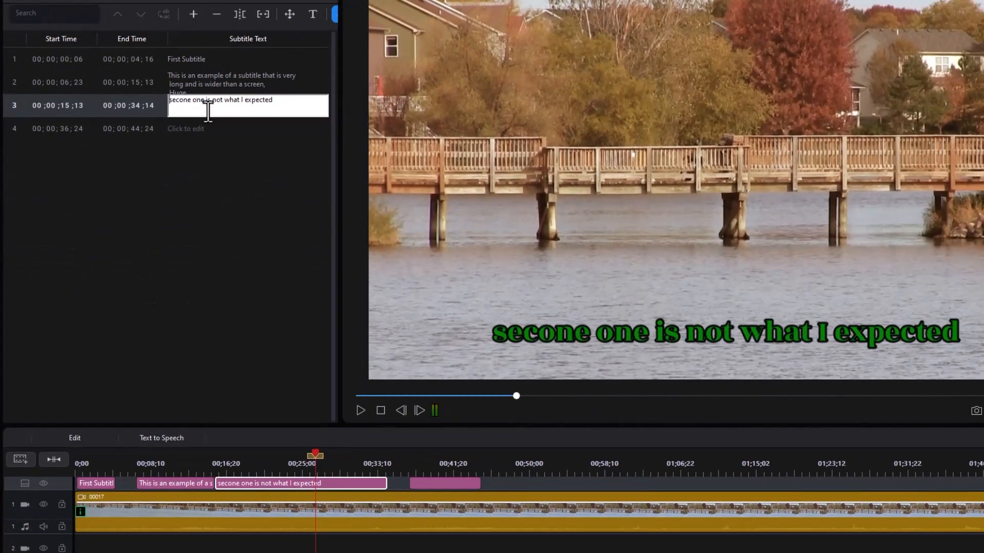
key("BackSpace")
type("d")
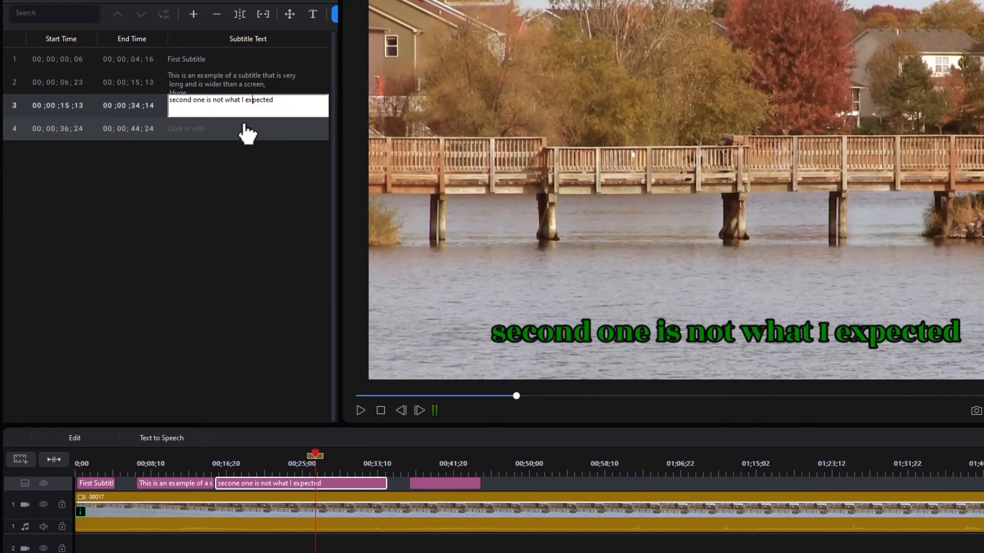
Split subtitle 3 into two subtitles after the words "second one"
left_click(224, 101)
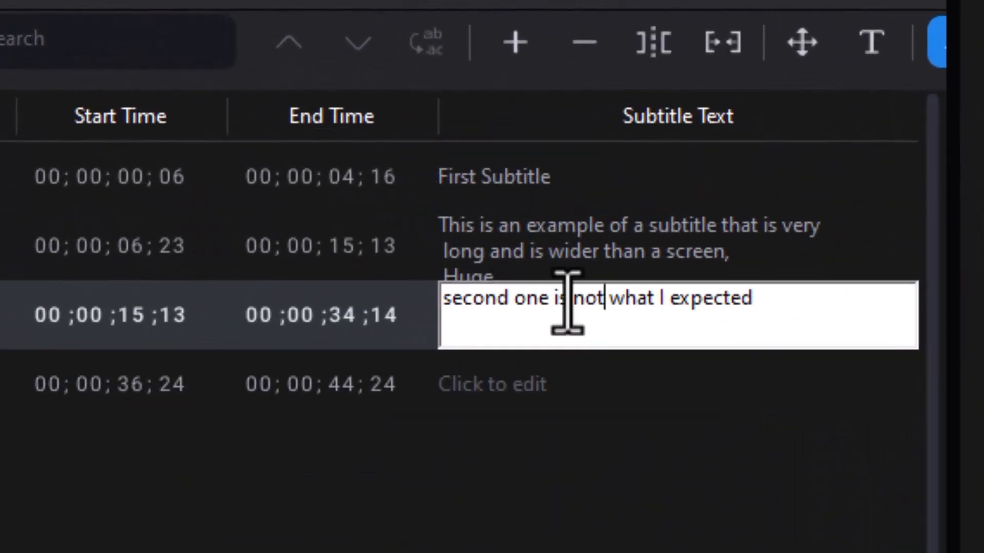
left_click(546, 303)
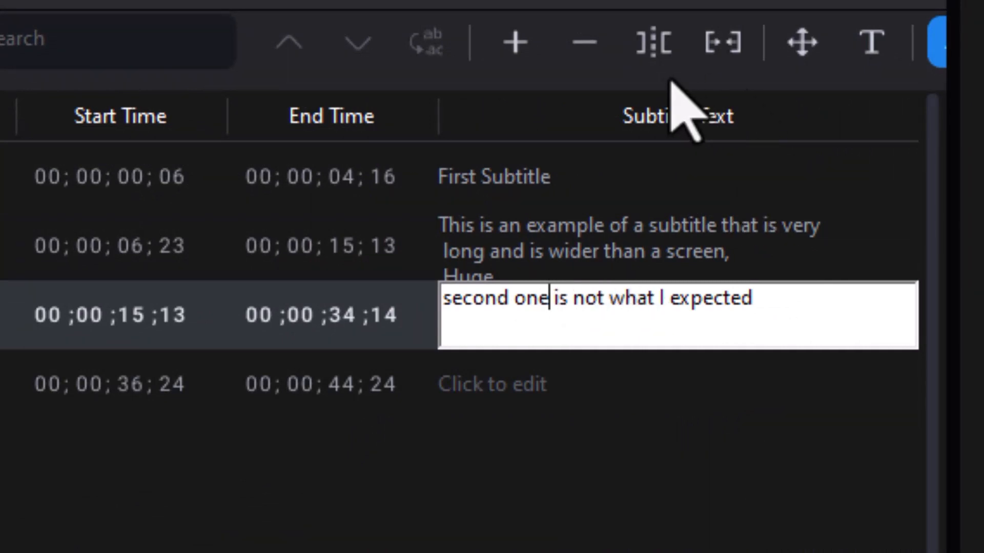
left_click(654, 46)
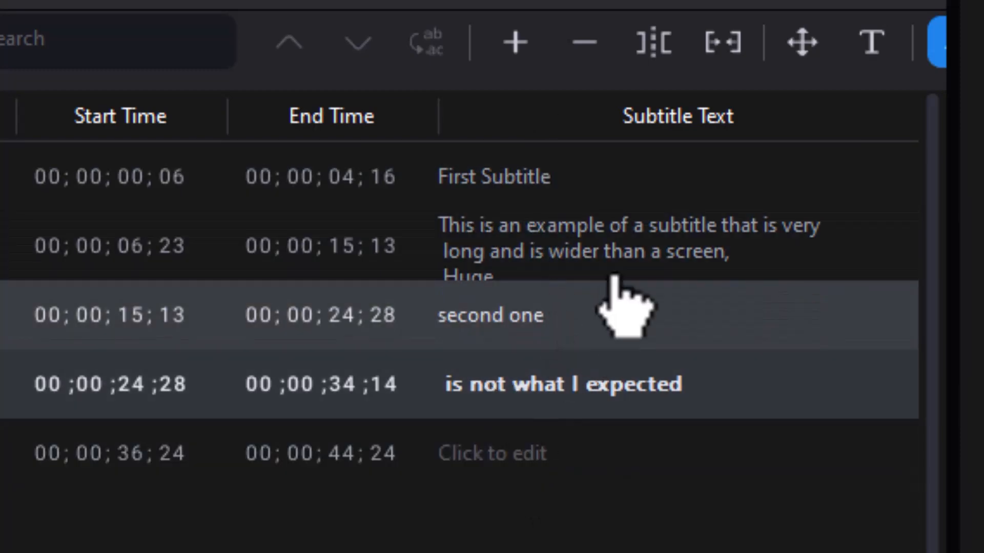
Try moving the first subtitle to X position -0.14 and Y position 0.67
left_click(544, 248)
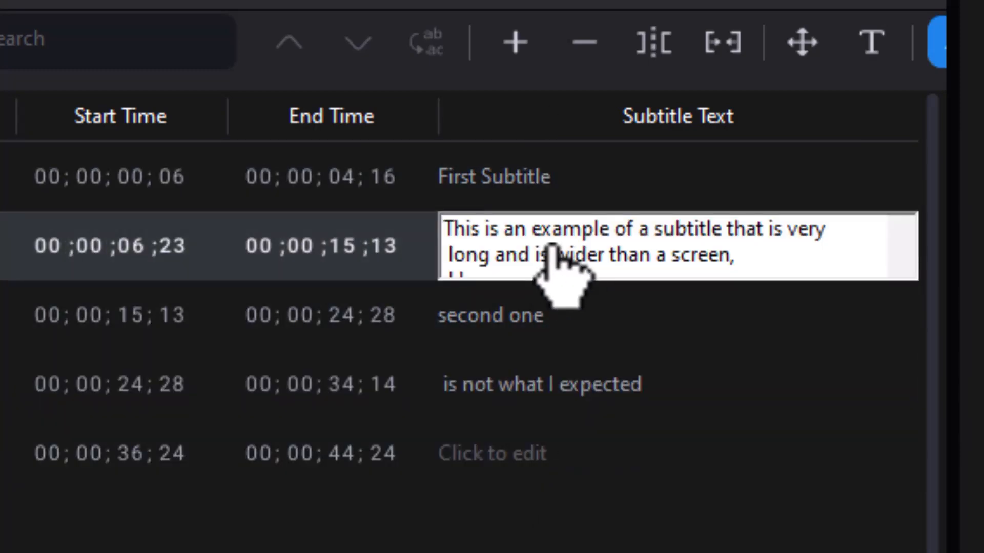
left_click(635, 445)
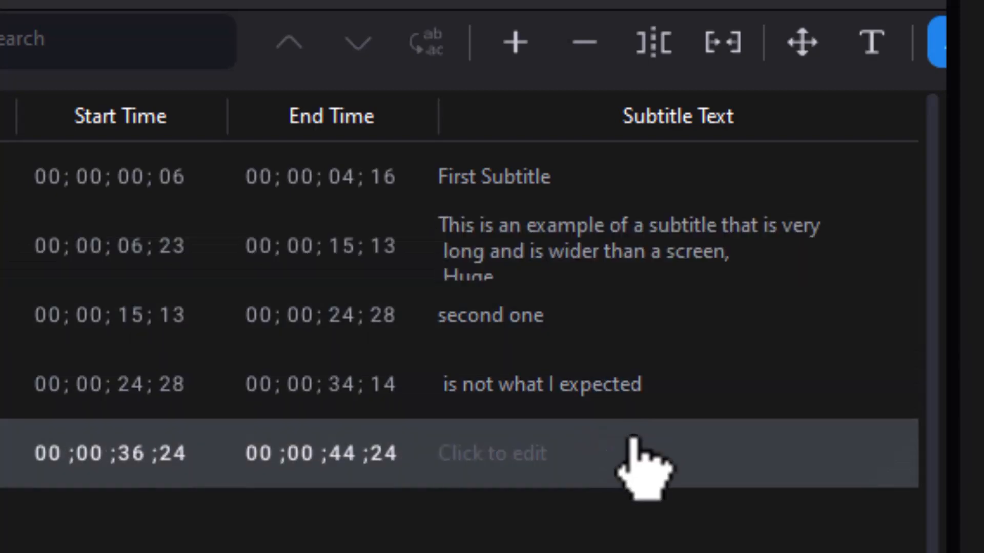
left_click(690, 172)
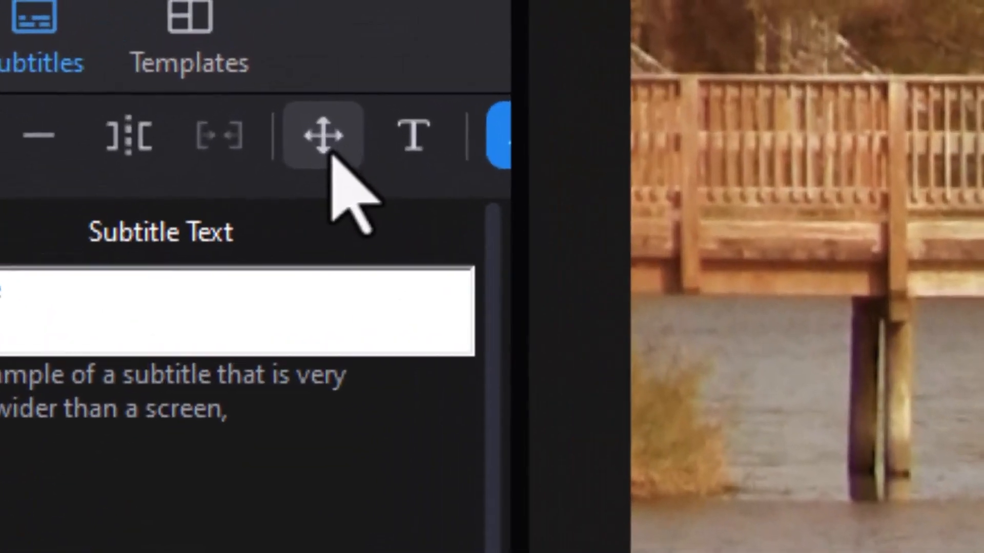
left_click(324, 136)
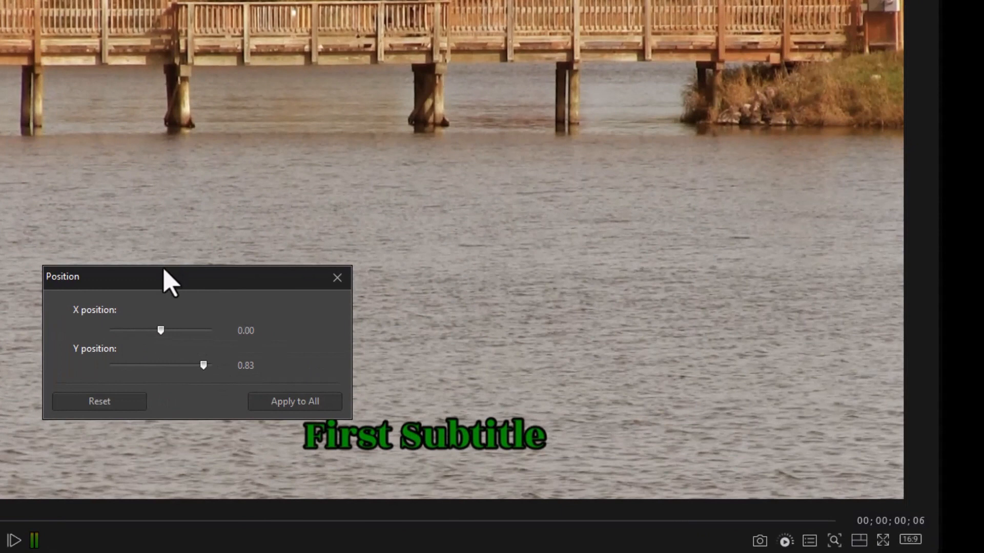
left_click_drag(159, 279, 123, 55)
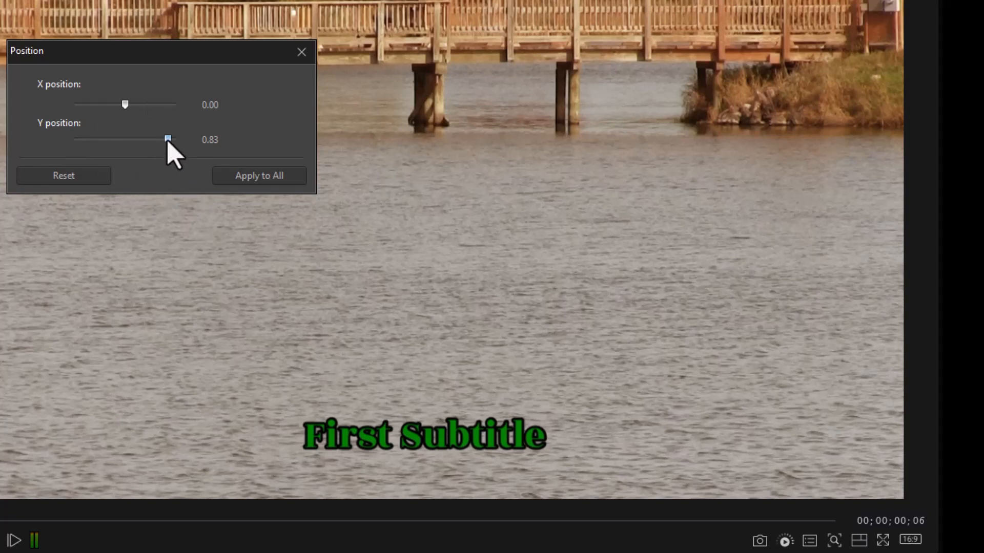
mouse_move(163, 143)
left_mouse_down()
mouse_move(39, 136)
mouse_move(168, 138)
mouse_move(145, 146)
left_mouse_up()
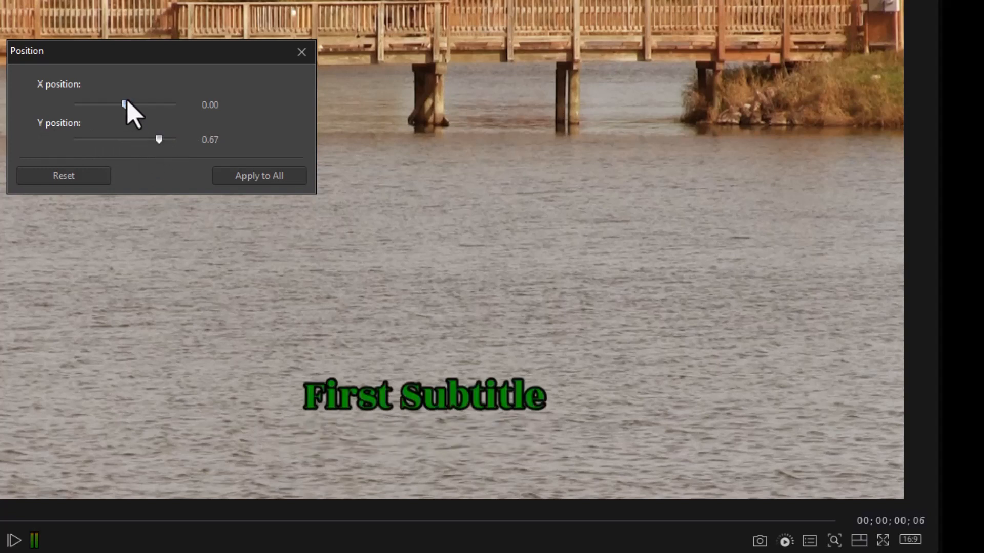
mouse_move(127, 104)
left_mouse_down()
mouse_move(162, 107)
mouse_move(117, 114)
left_mouse_up()
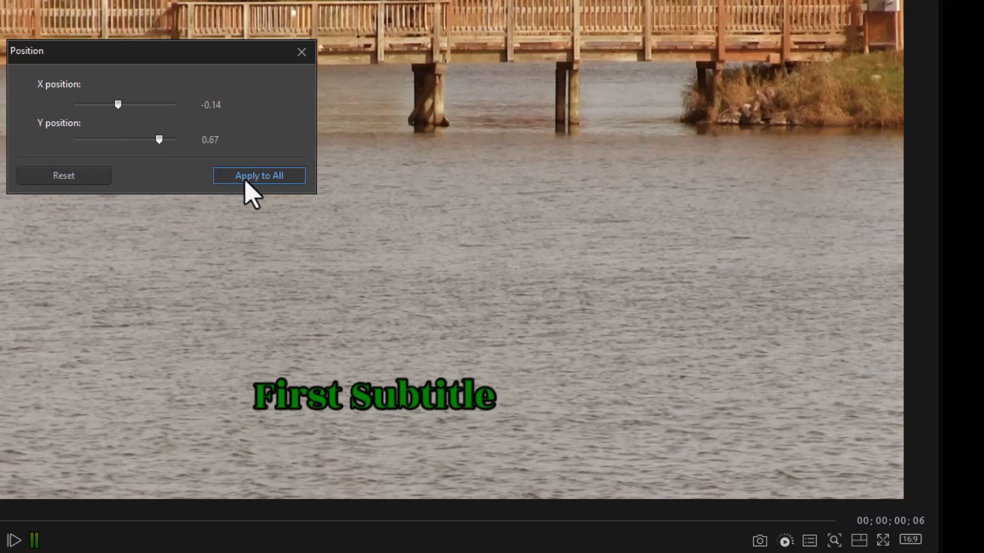
Reset the first subtitle's position and close the position settings
left_click(70, 175)
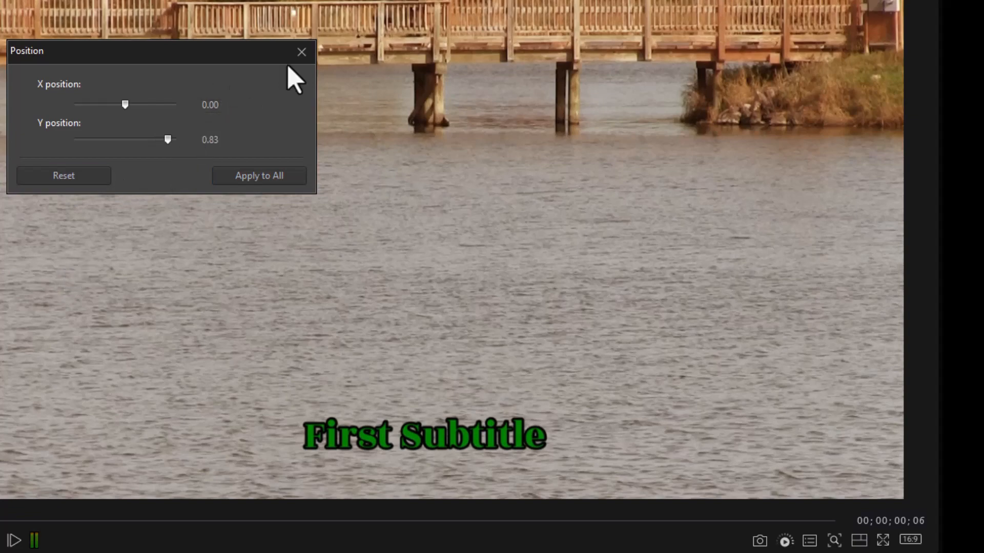
left_click(301, 52)
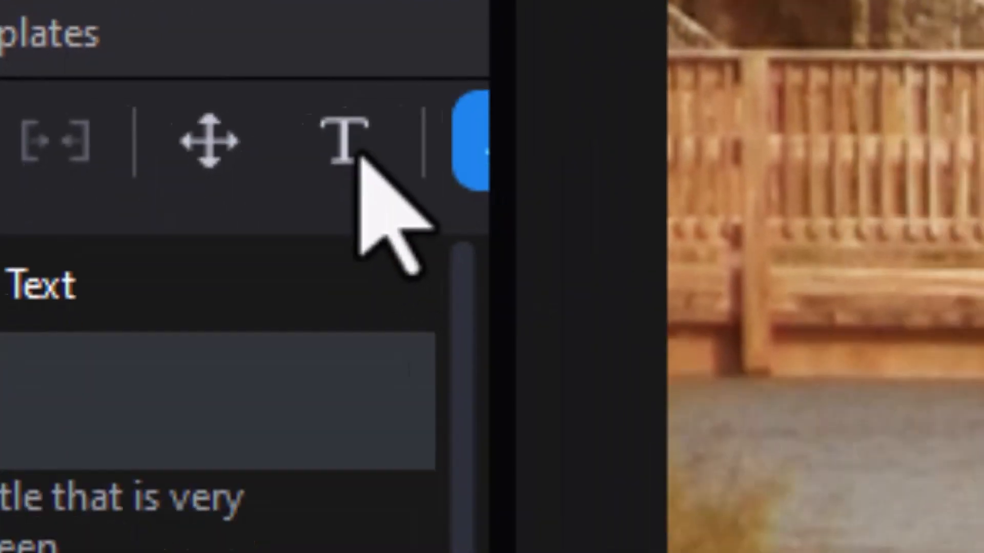
Choose Oswald Medium as the font in the first subtitle's character settings
left_click(358, 152)
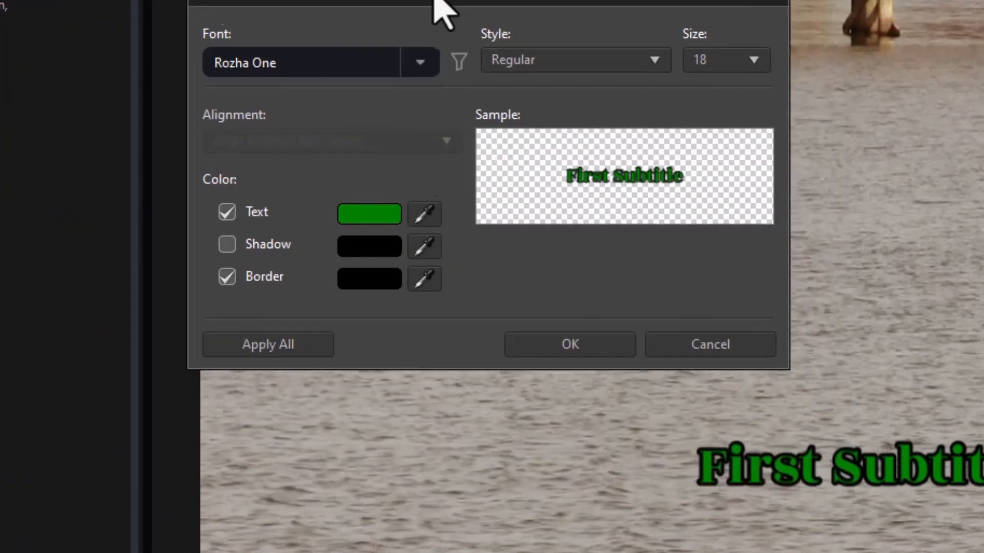
left_click_drag(433, 4, 431, 0)
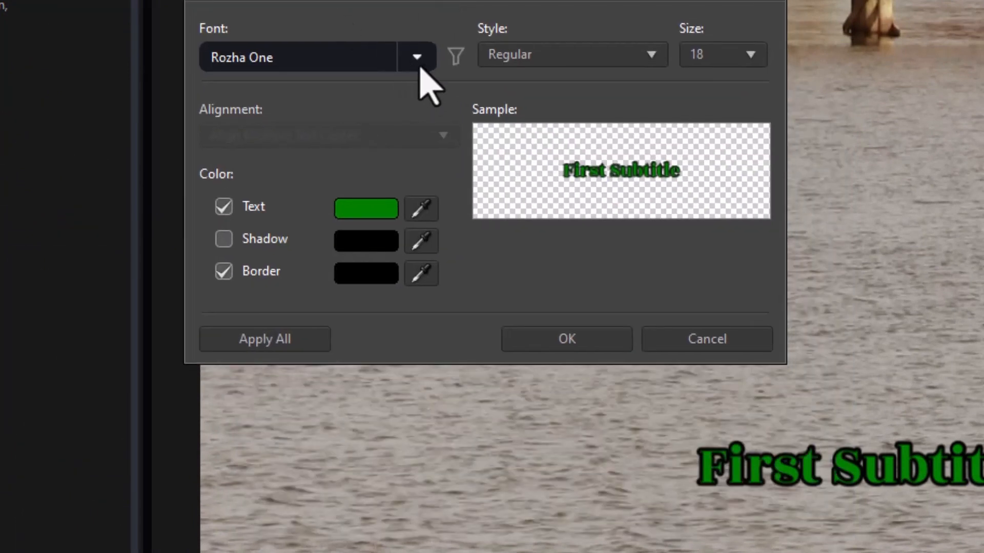
left_click(417, 56)
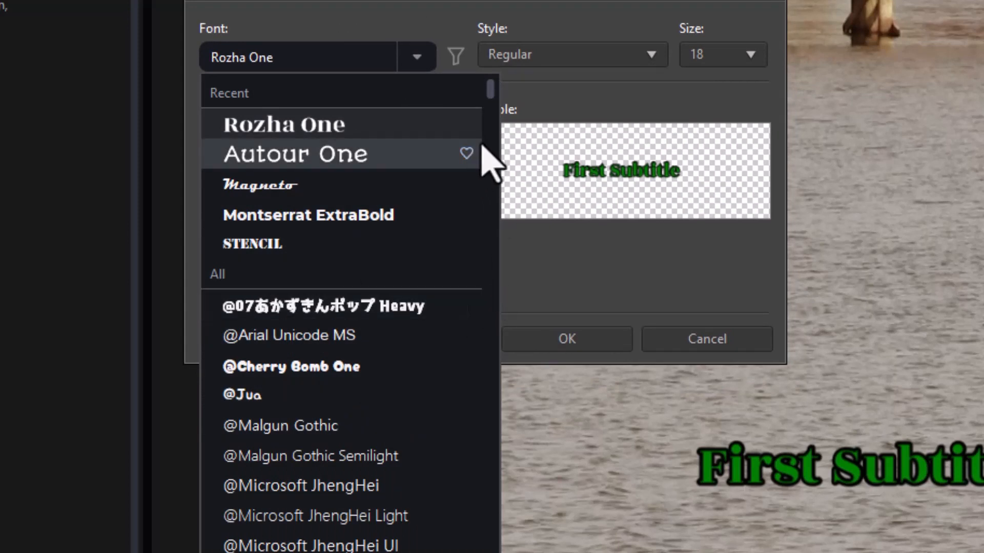
left_click_drag(490, 92, 472, 314)
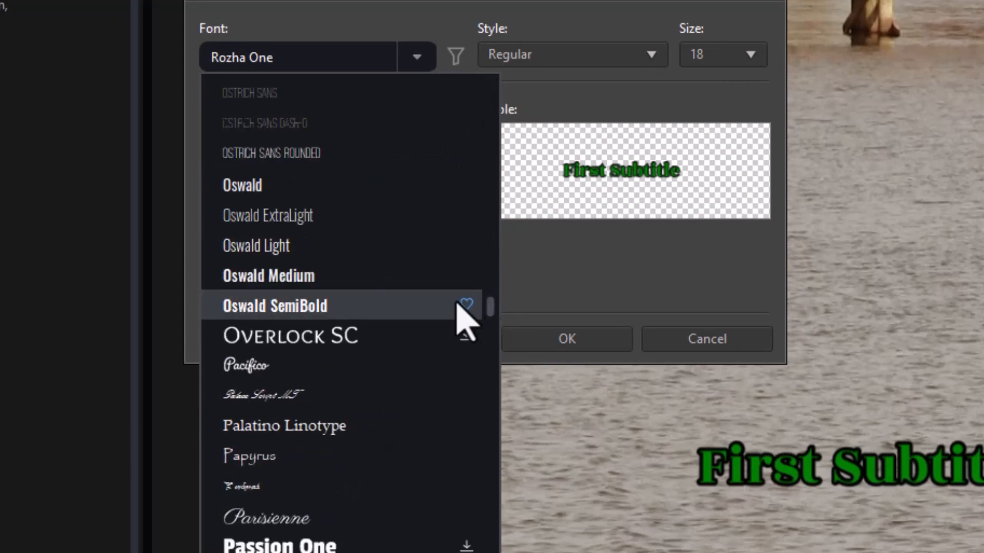
left_click(329, 276)
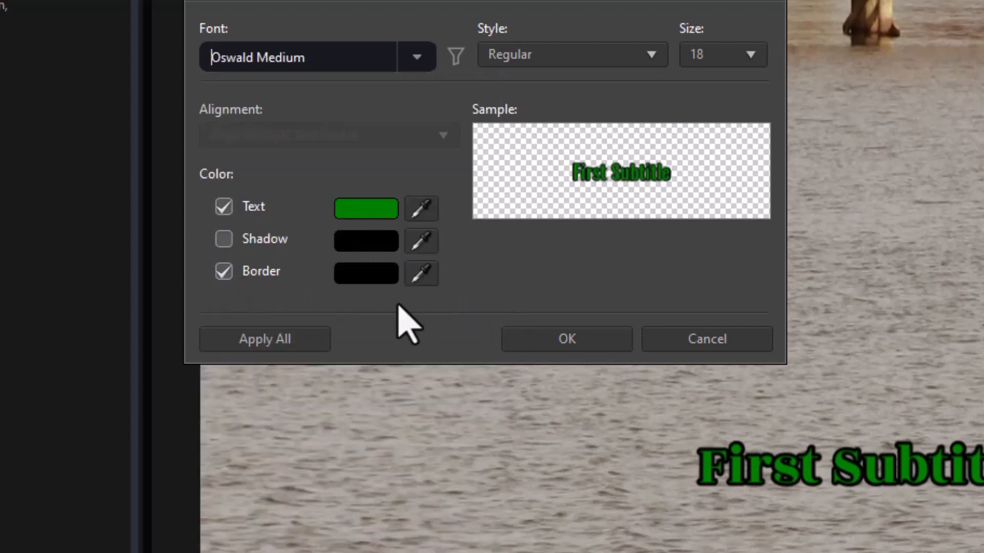
Turn off the first subtitle's text border, set its text color to white (FFFFFF) and accept the character settings
left_click(224, 271)
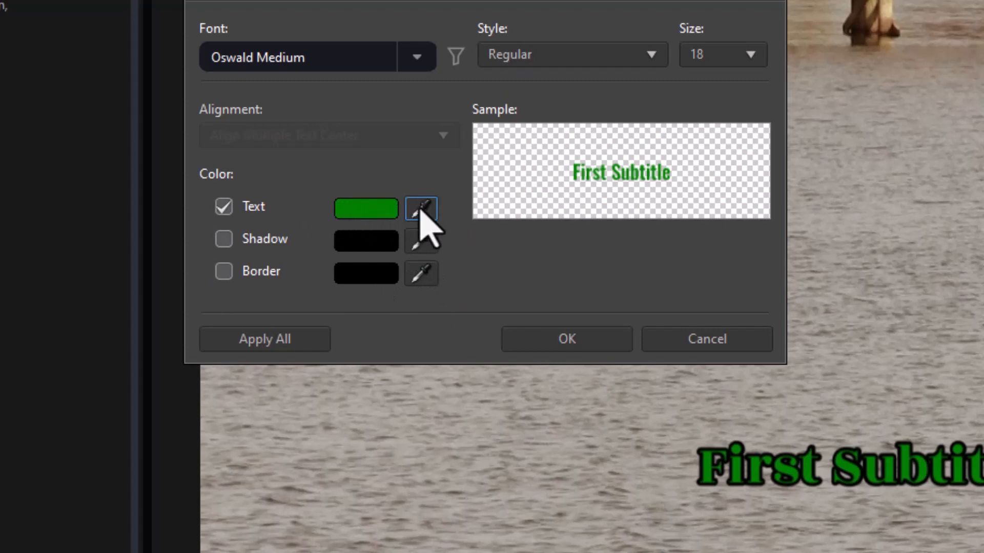
left_click(392, 212)
left_click(461, 158)
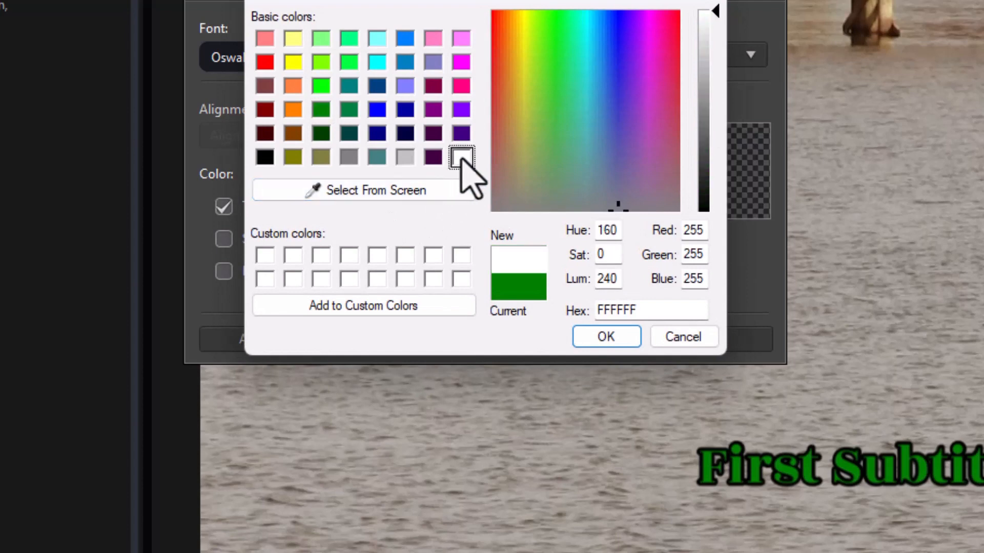
left_click(605, 339)
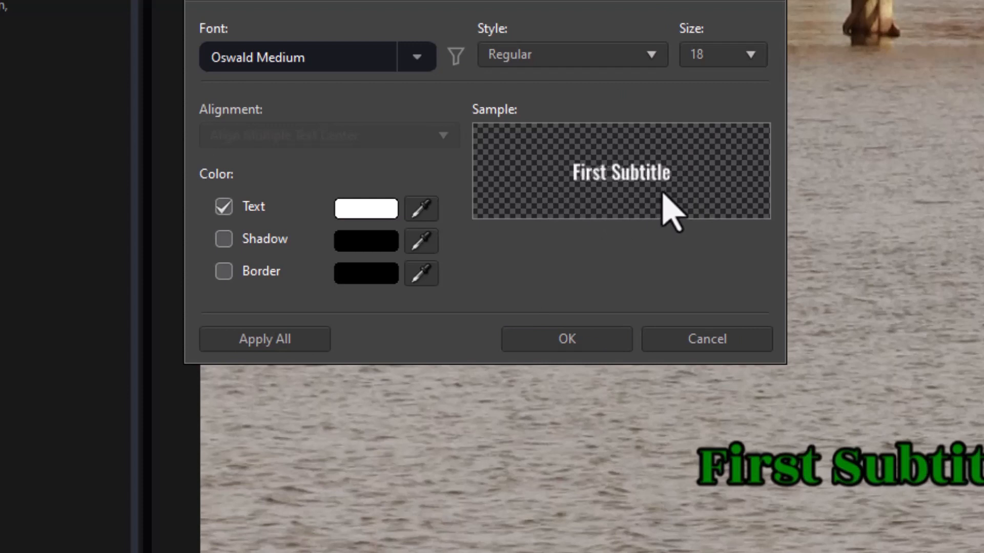
left_click(589, 348)
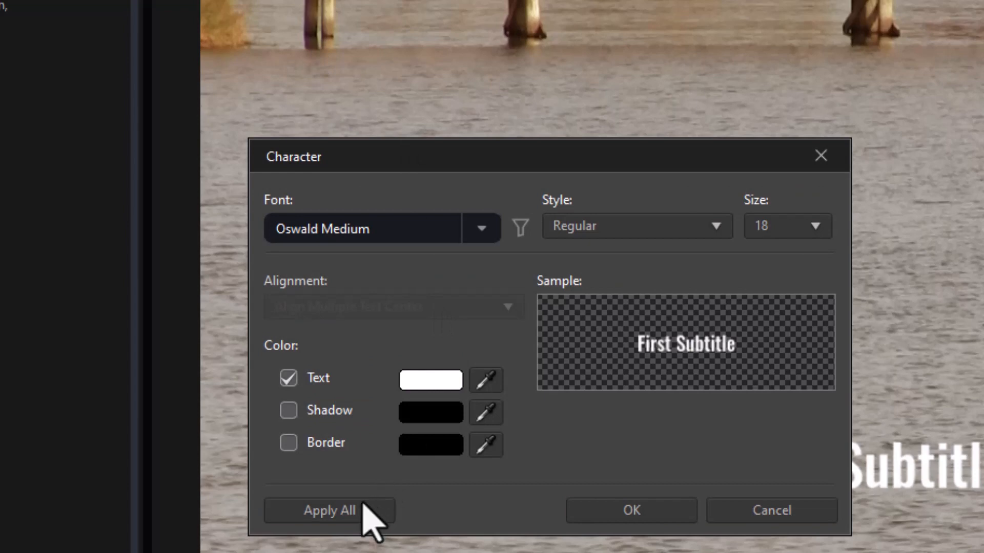
Apply the first subtitle's character style to all subtitles and check it on the other entries, ending on subtitle 2
left_click(359, 511)
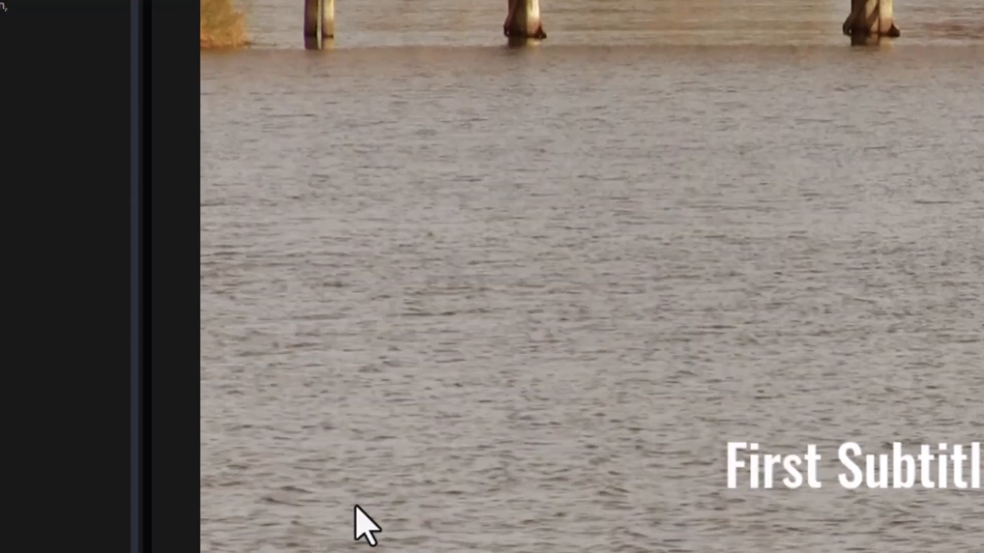
left_click(2, 49)
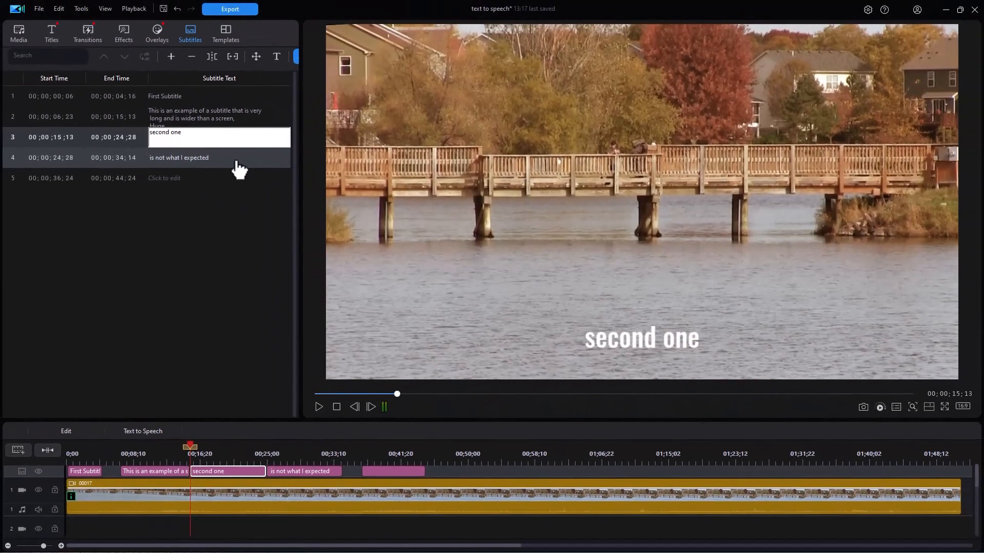
left_click(238, 167)
left_click(242, 122)
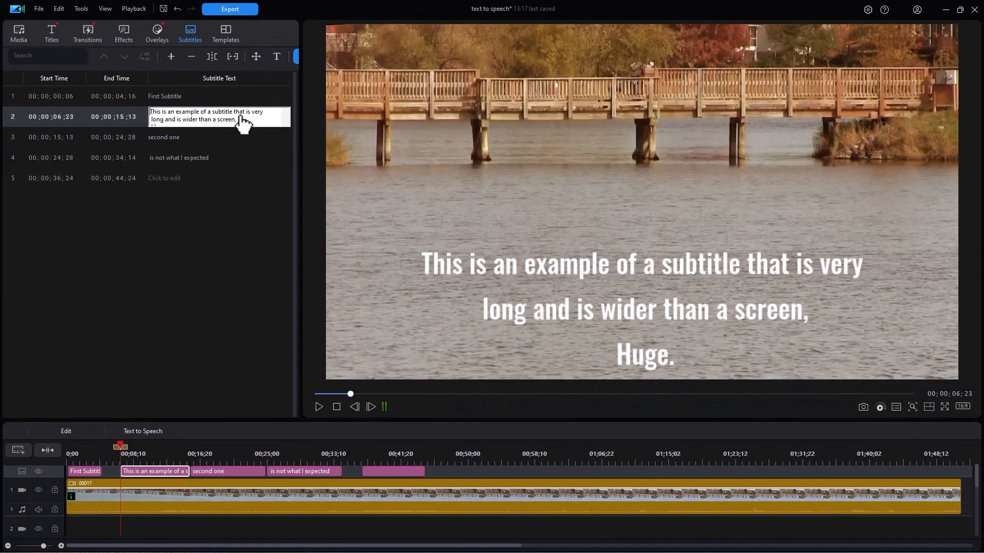